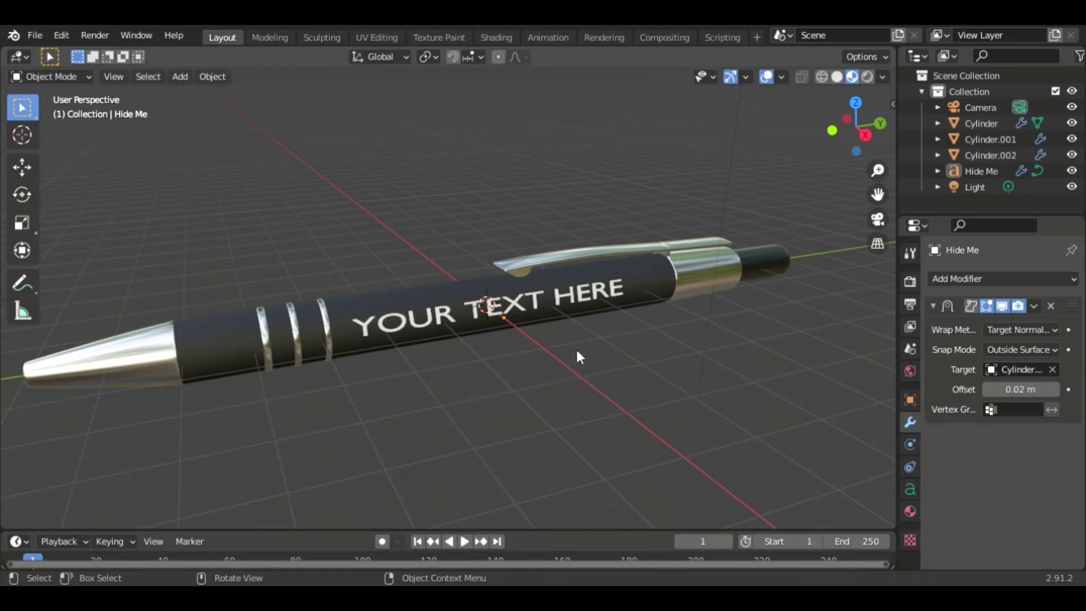
# Hide the YOUR TEXT HERE placeholder and add a new Text object.
pyautogui.click(1072, 171)
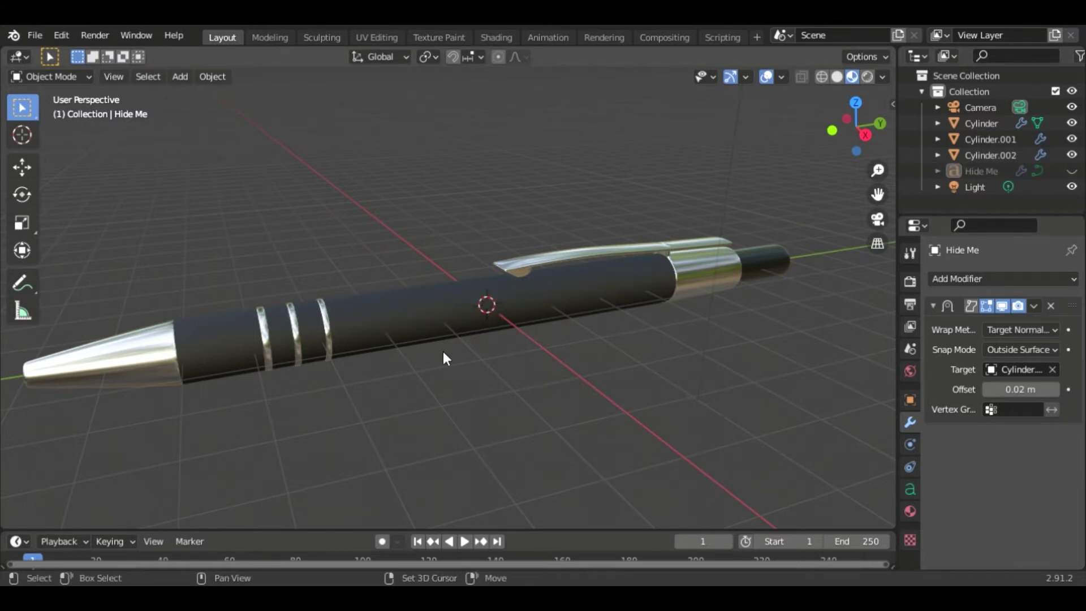
pyautogui.hotkey('shift', 'a')
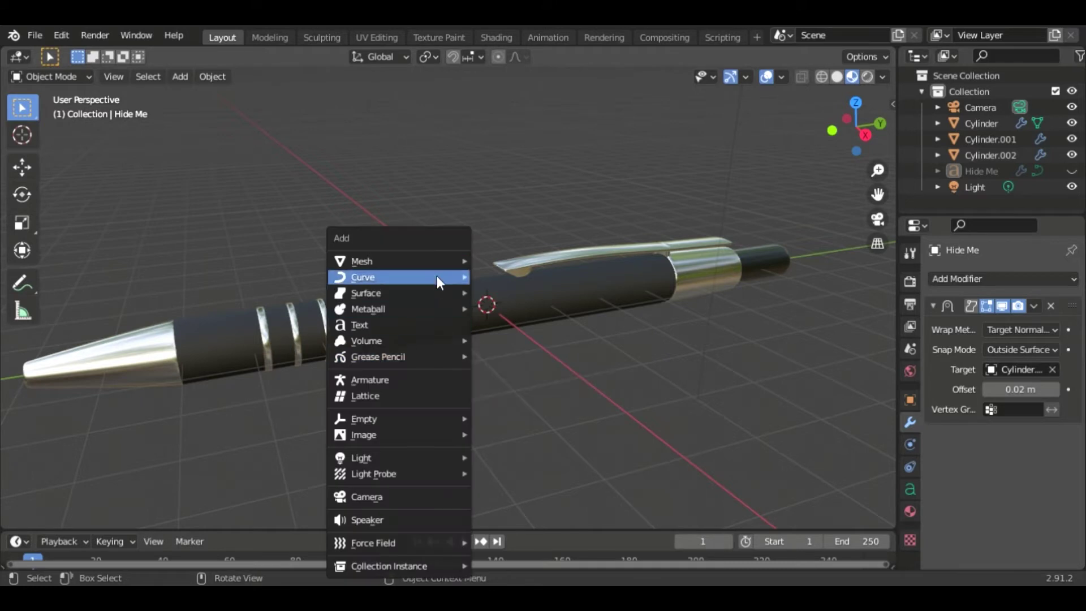
pyautogui.click(436, 323)
# Rotate the new text 90° on X and 90° on Z so it stands along the barrel.
pyautogui.click(202, 479)
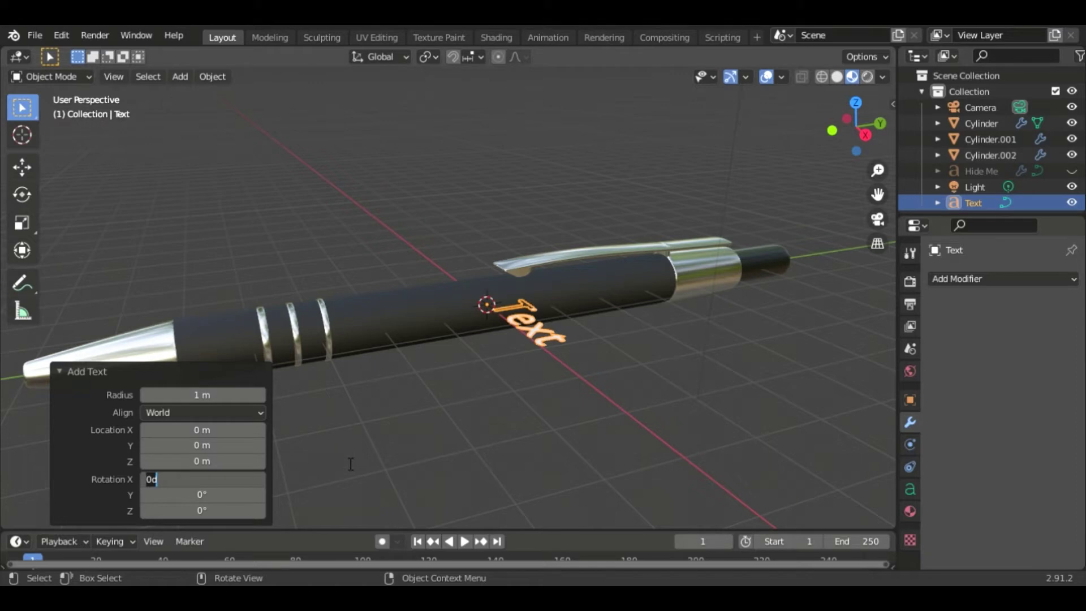
pyautogui.write('90')
pyautogui.press('Return')
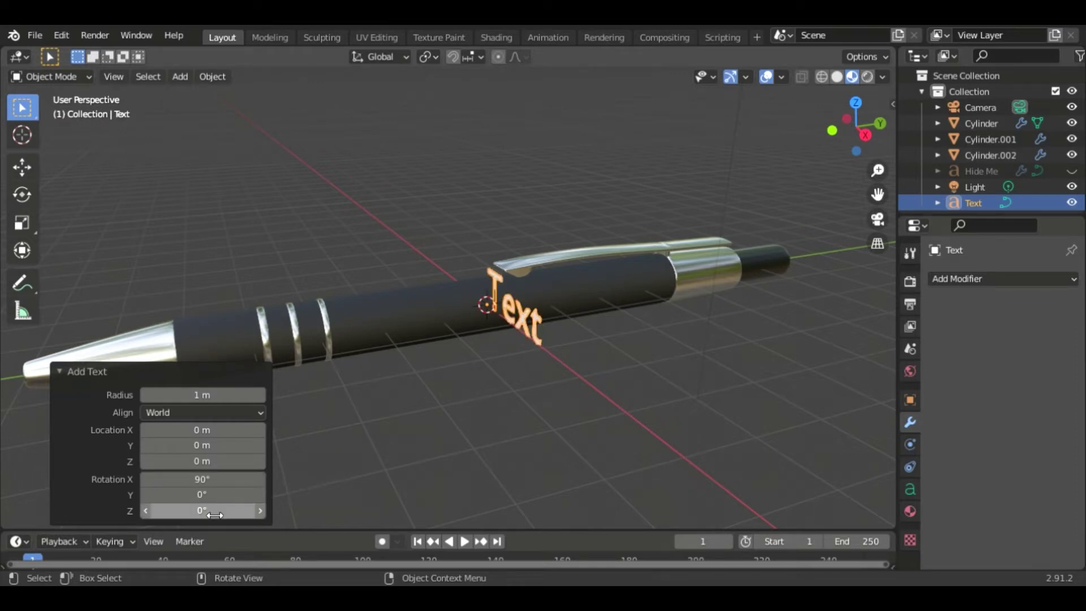
pyautogui.click(218, 512)
pyautogui.write('90')
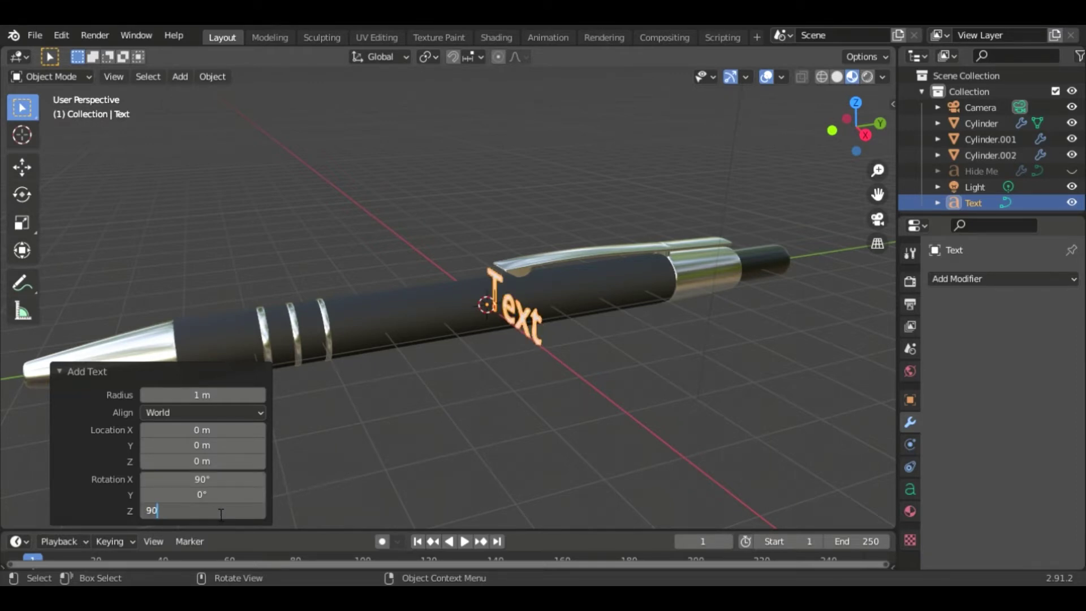
pyautogui.press('Return')
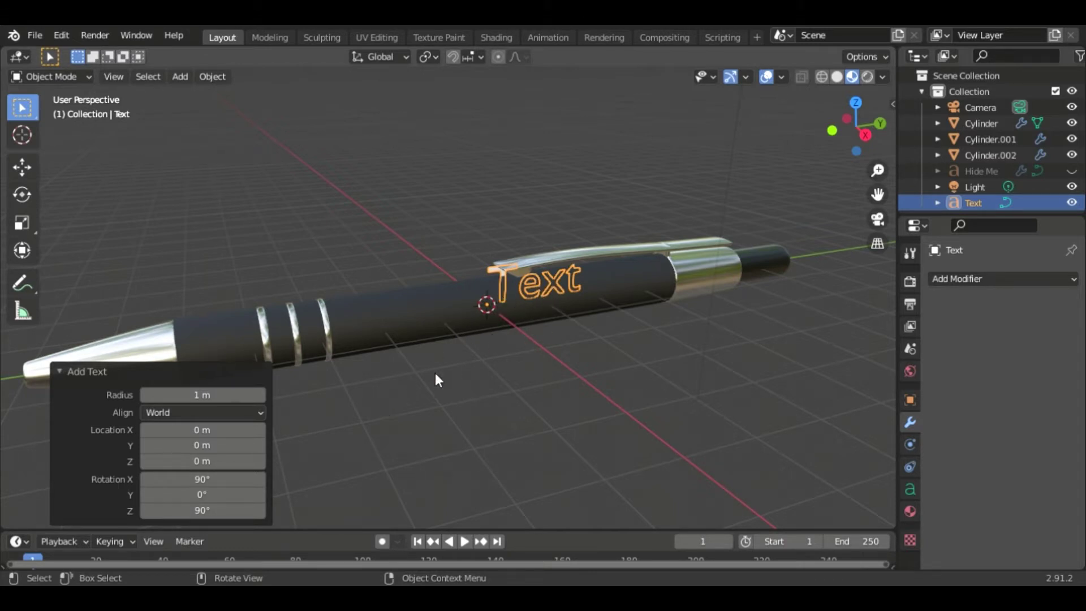
pyautogui.click(83, 370)
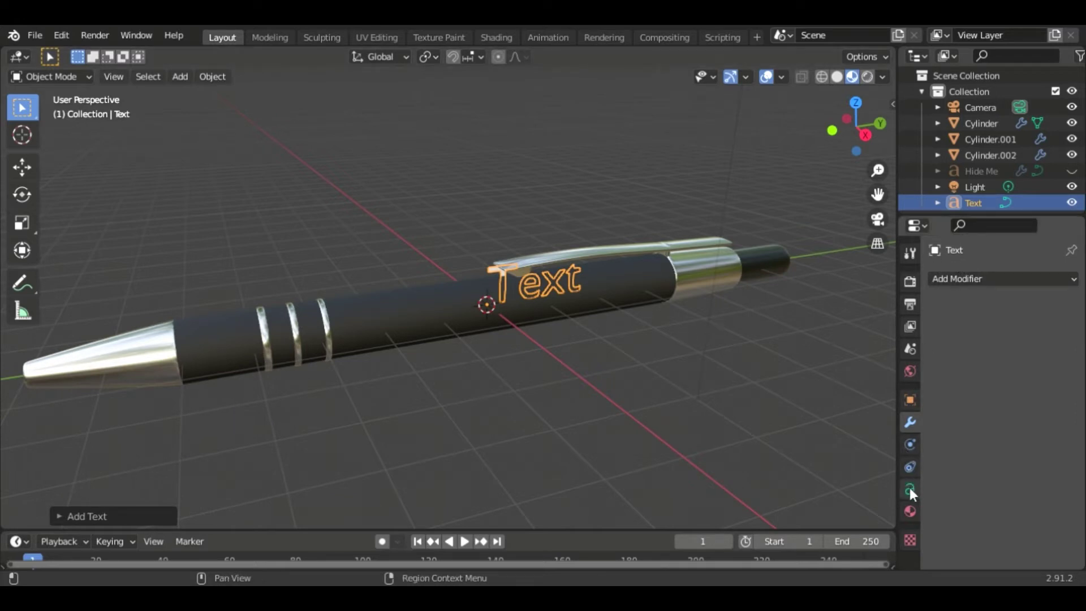
# Set the text's horizontal paragraph alignment to Center.
pyautogui.click(910, 490)
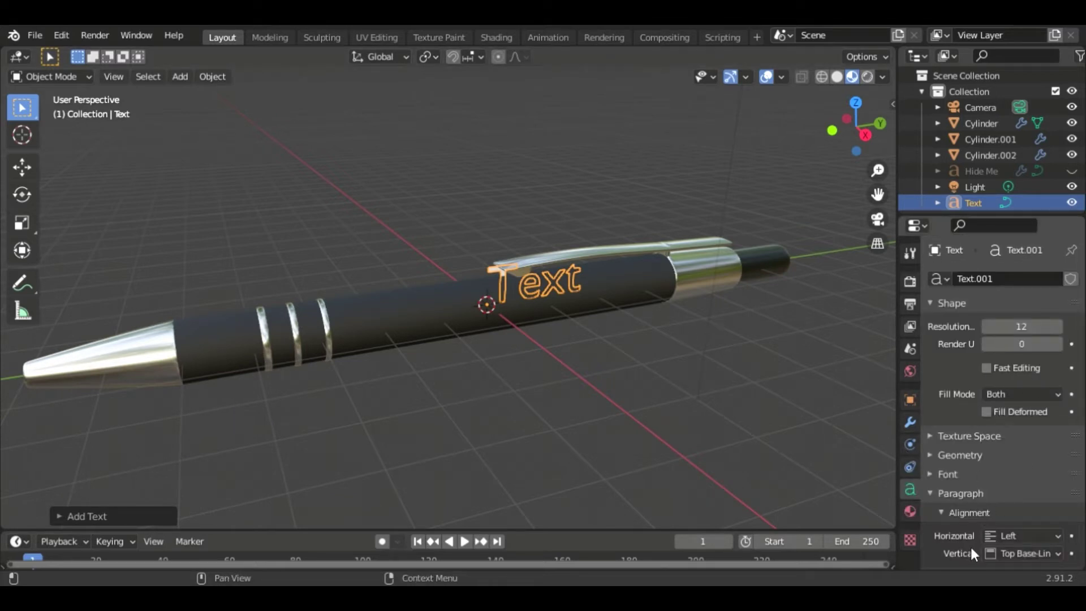
pyautogui.click(1047, 536)
pyautogui.click(979, 501)
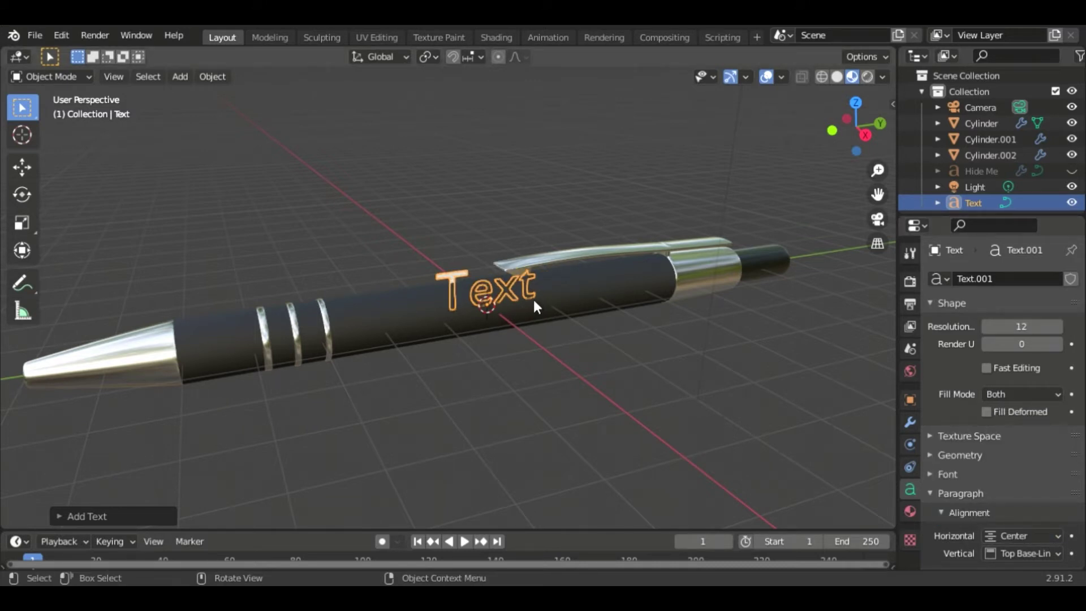
pyautogui.moveTo(522, 348); pyautogui.dragTo(528, 346, button='middle')
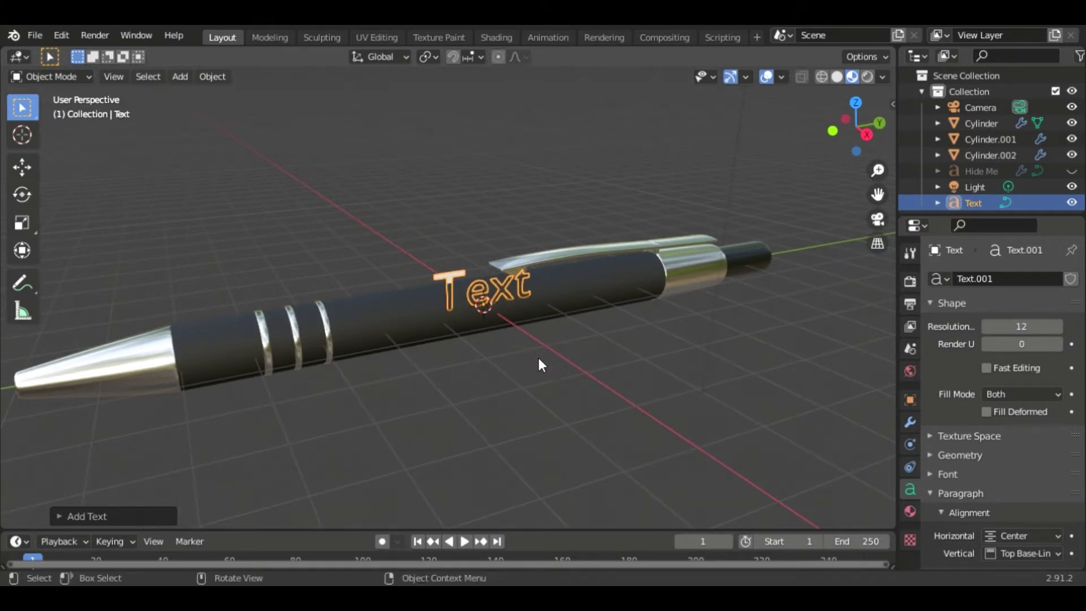
# Slide the text along the X axis onto the side of the pen barrel.
pyautogui.press('g')
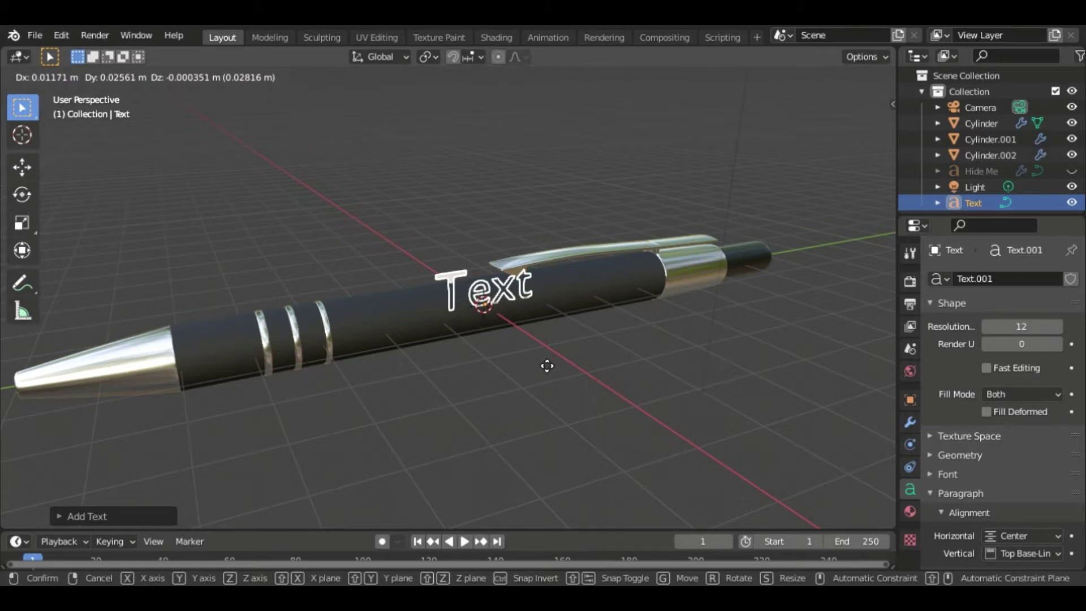
pyautogui.press('x')
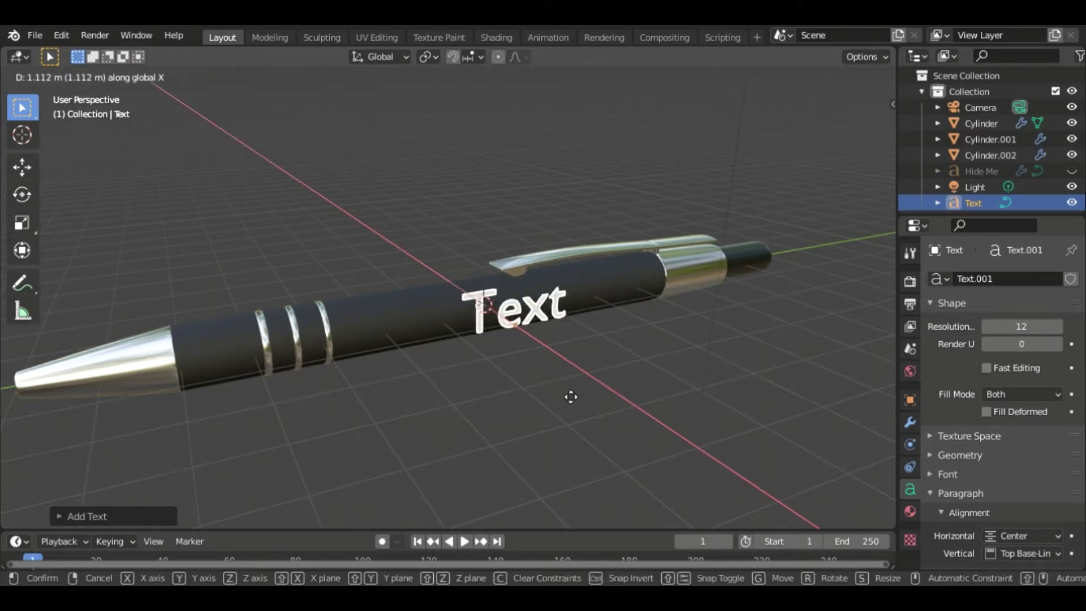
pyautogui.click(571, 398)
pyautogui.moveTo(553, 390); pyautogui.dragTo(662, 375, button='middle')
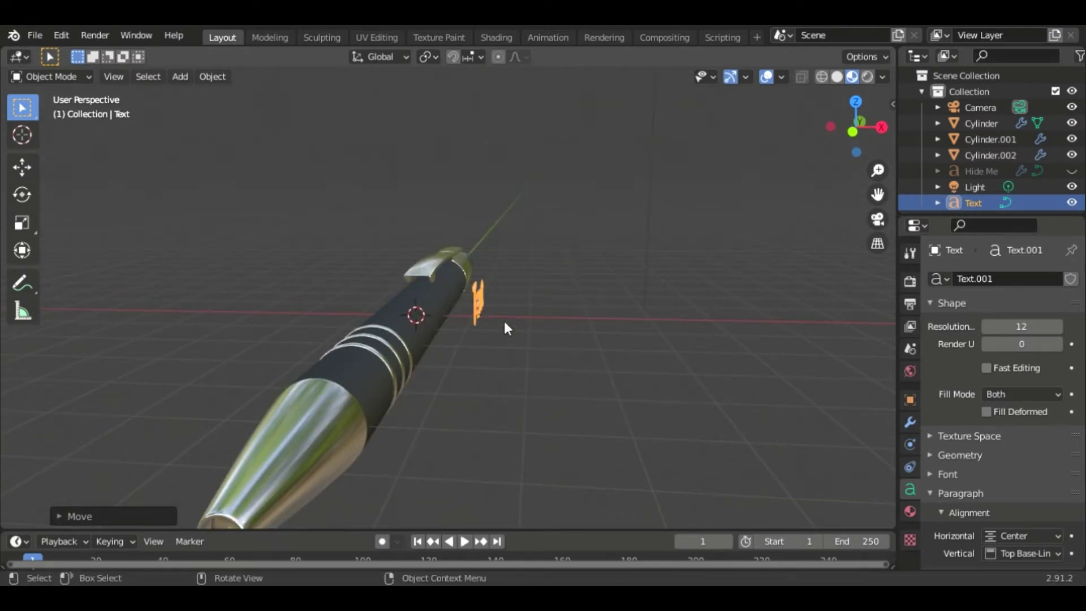
pyautogui.moveTo(504, 323); pyautogui.dragTo(552, 294, button='middle')
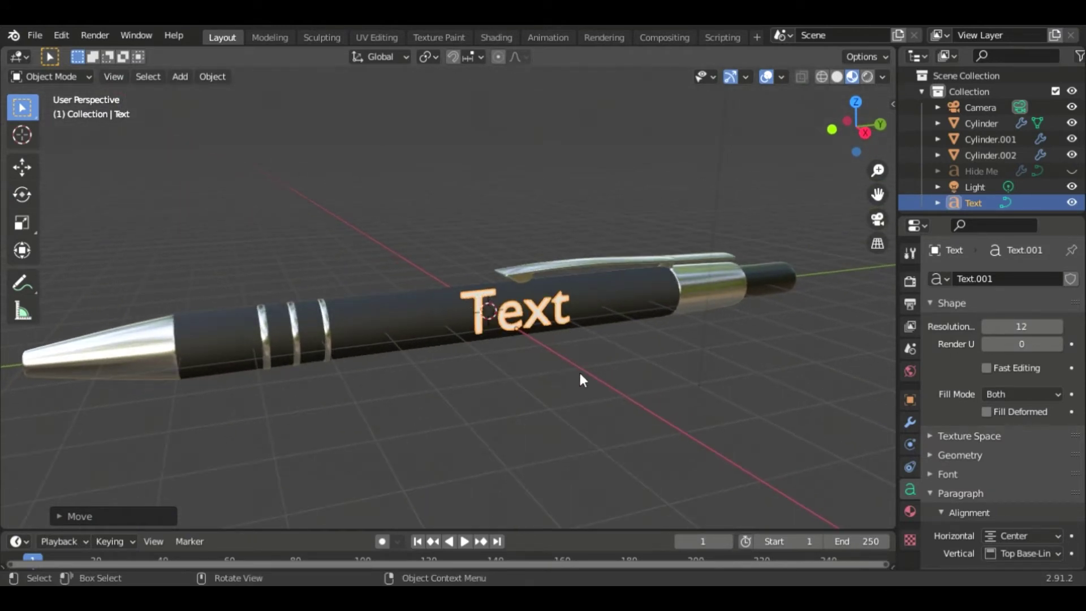
# Replace the word 'Text' with 'OnSpark Studios'.
pyautogui.press('Tab')
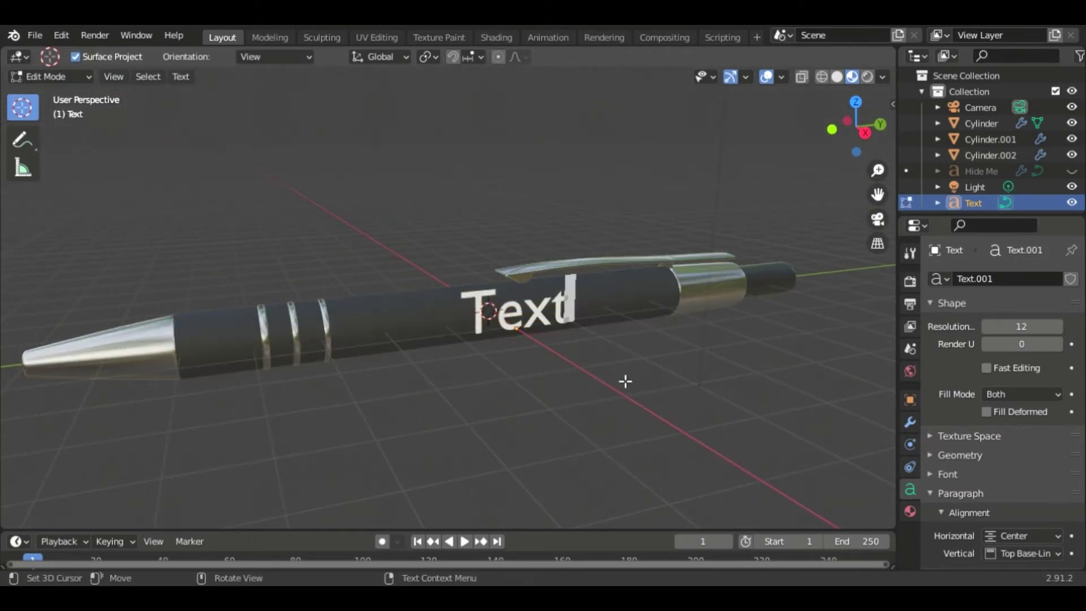
pyautogui.press('BackSpace')
pyautogui.press('BackSpace')
pyautogui.press('BackSpace')
pyautogui.press('BackSpace')
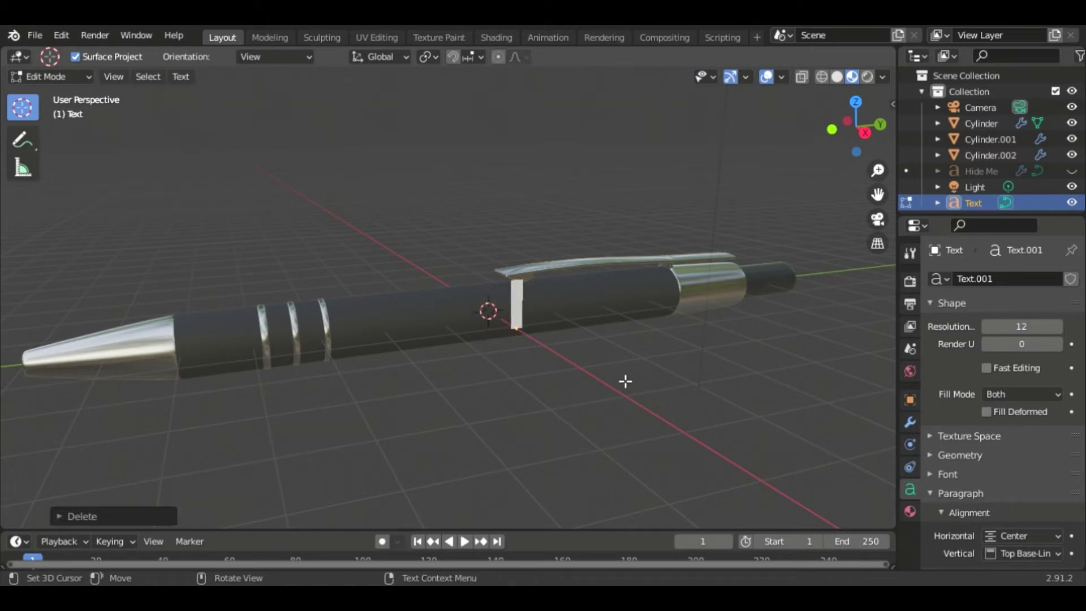
pyautogui.write('OnSp')
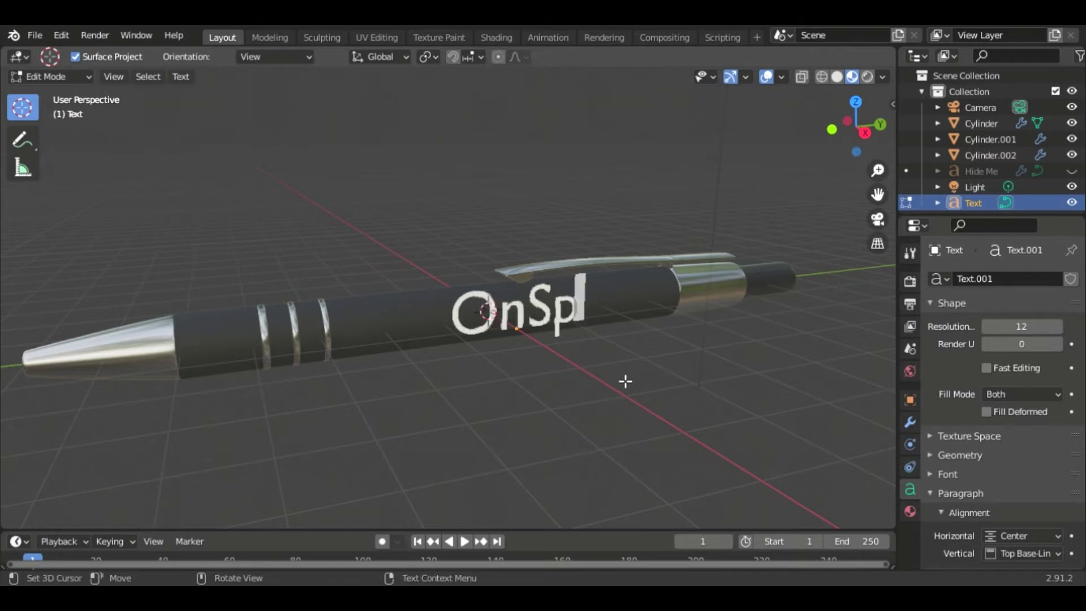
pyautogui.write('ark Studios')
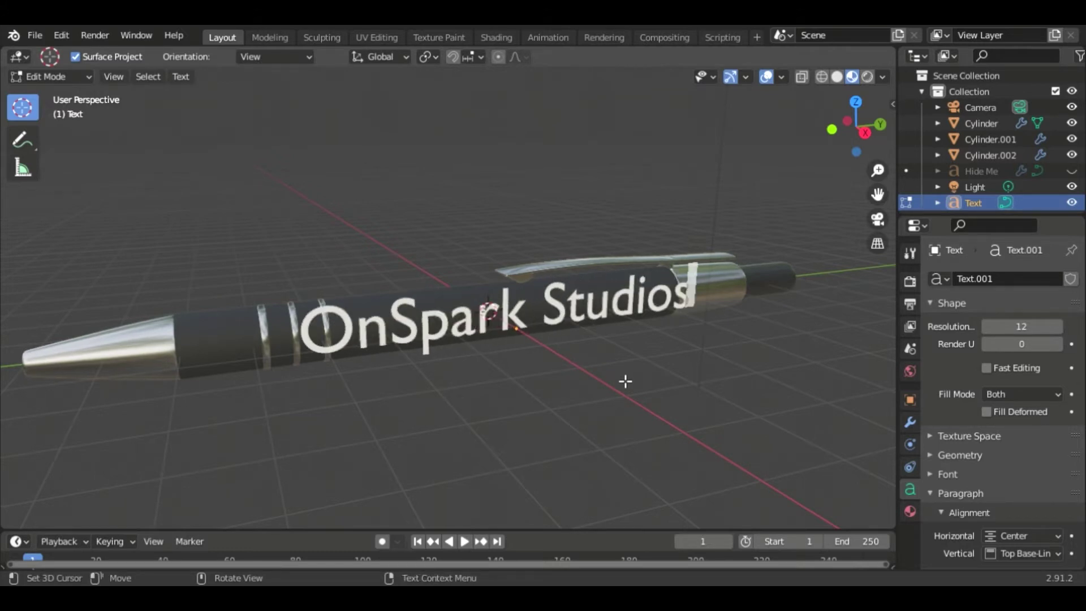
pyautogui.press('Tab')
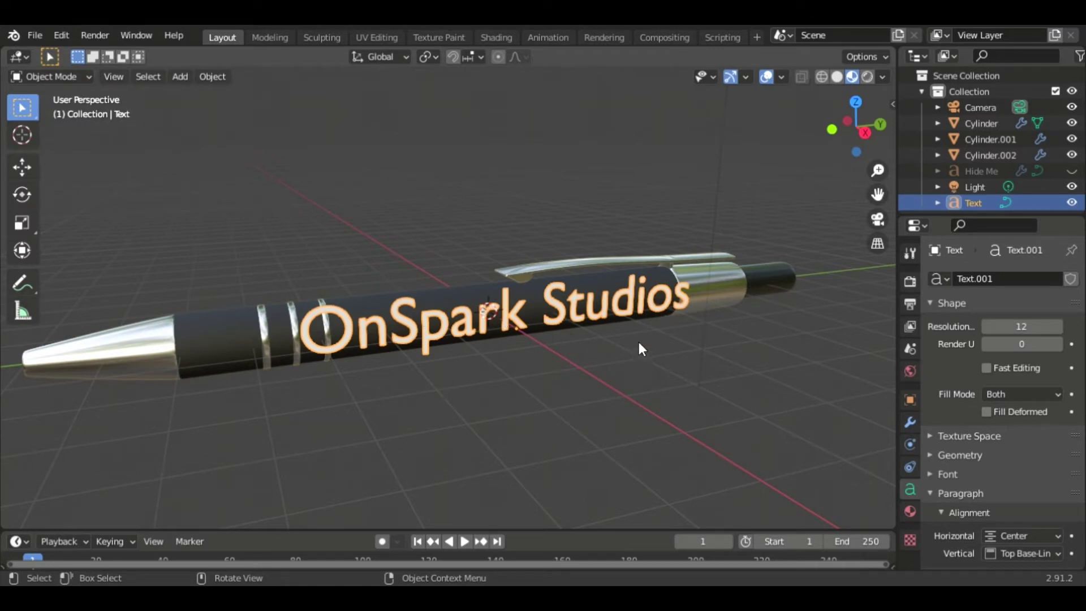
# Scale the OnSpark Studios text down to about 0.5.
pyautogui.press('s')
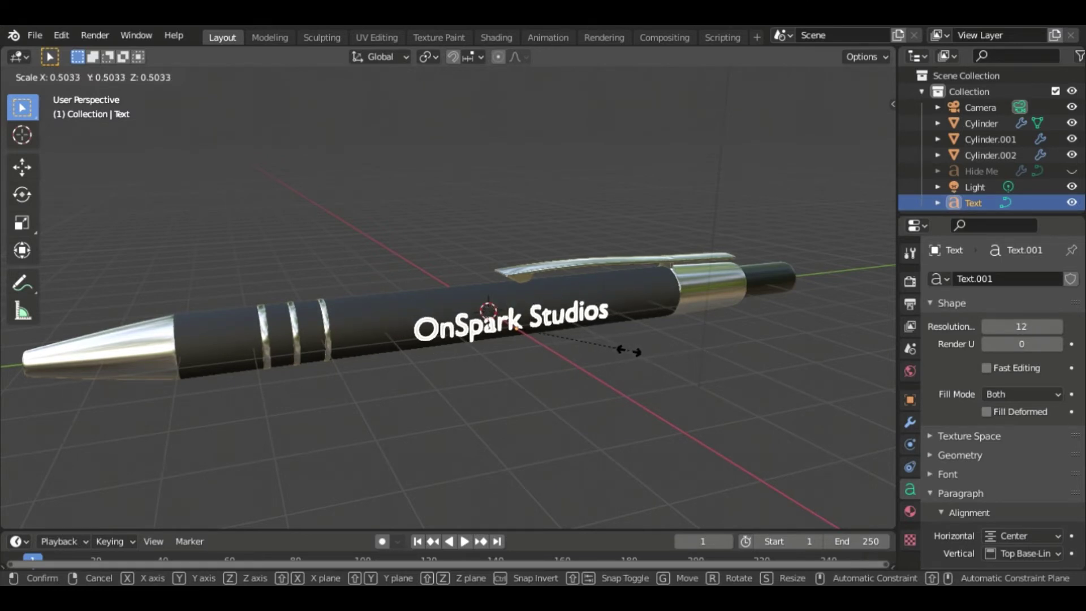
pyautogui.click(629, 351)
pyautogui.moveTo(548, 359); pyautogui.dragTo(576, 362, button='middle')
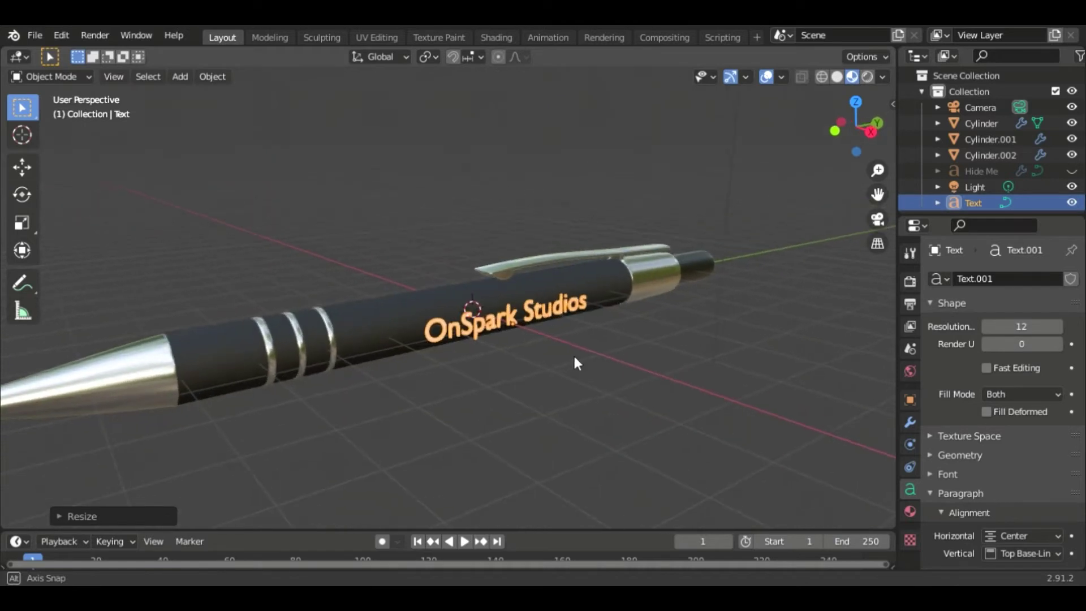
# Add a Shrinkwrap modifier to the text with Wrap Method Target Normal Project.
pyautogui.click(908, 424)
pyautogui.click(965, 279)
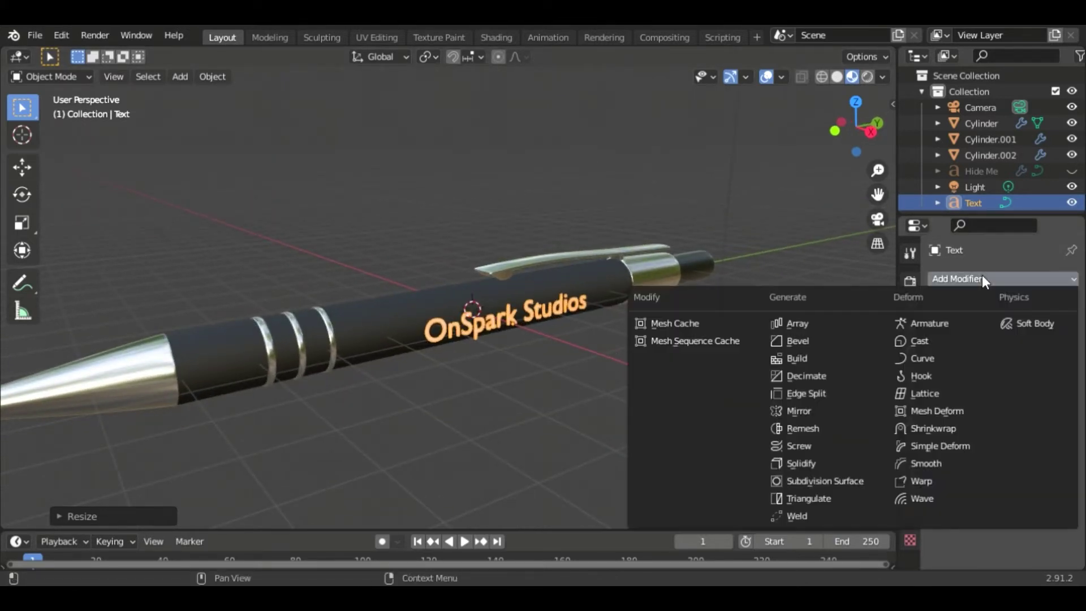
pyautogui.click(934, 428)
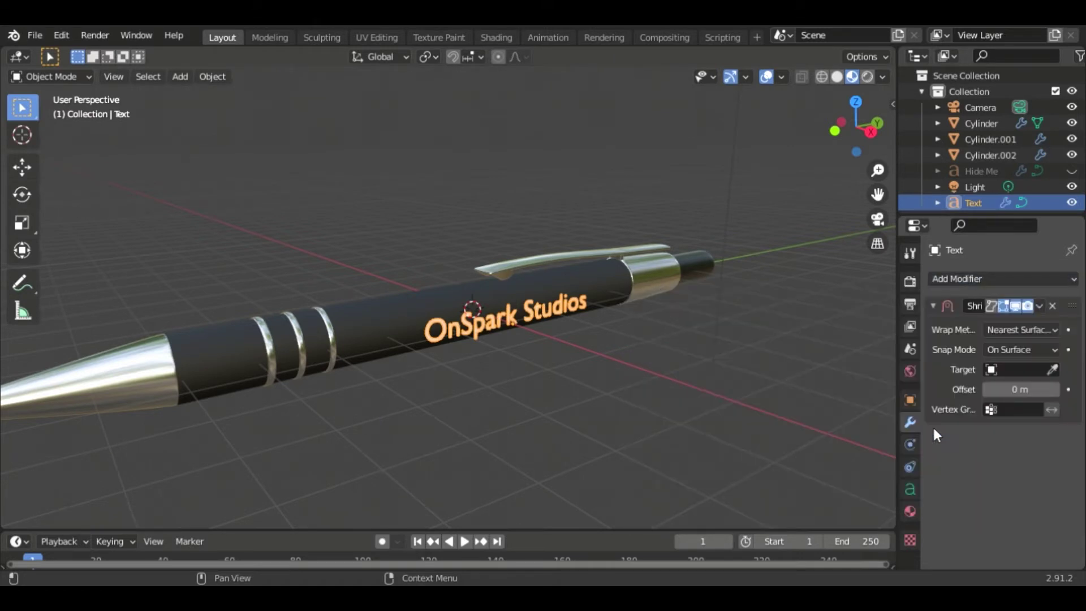
pyautogui.click(1059, 329)
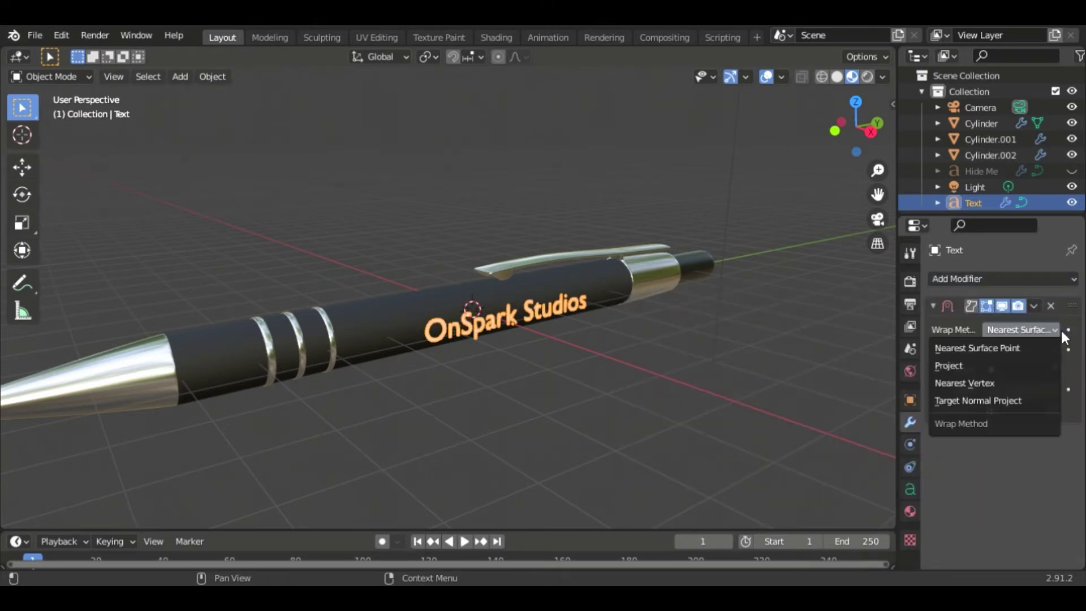
pyautogui.click(1053, 326)
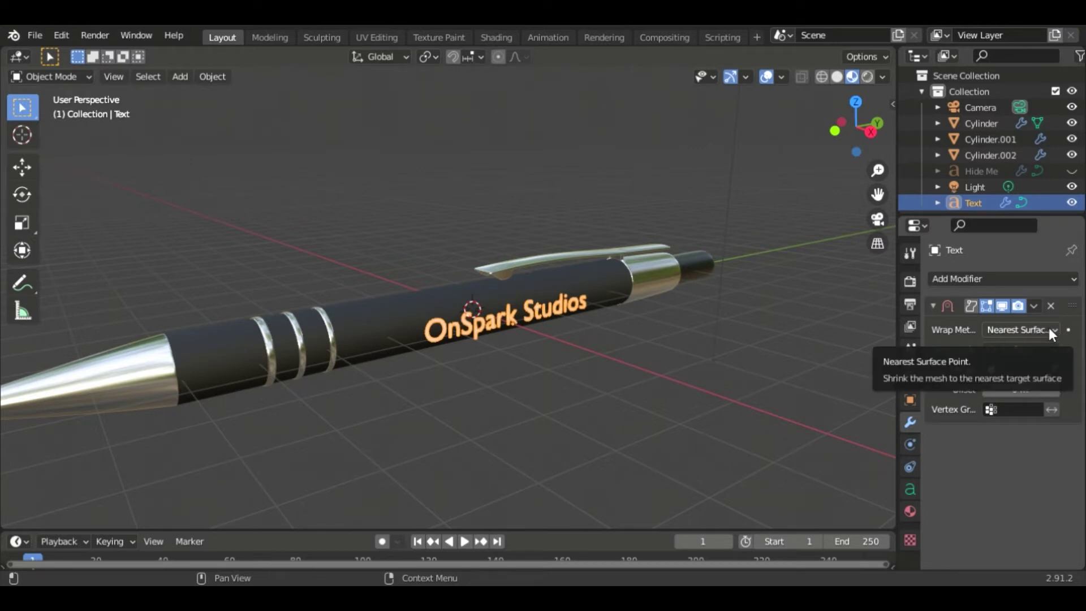
pyautogui.click(1048, 329)
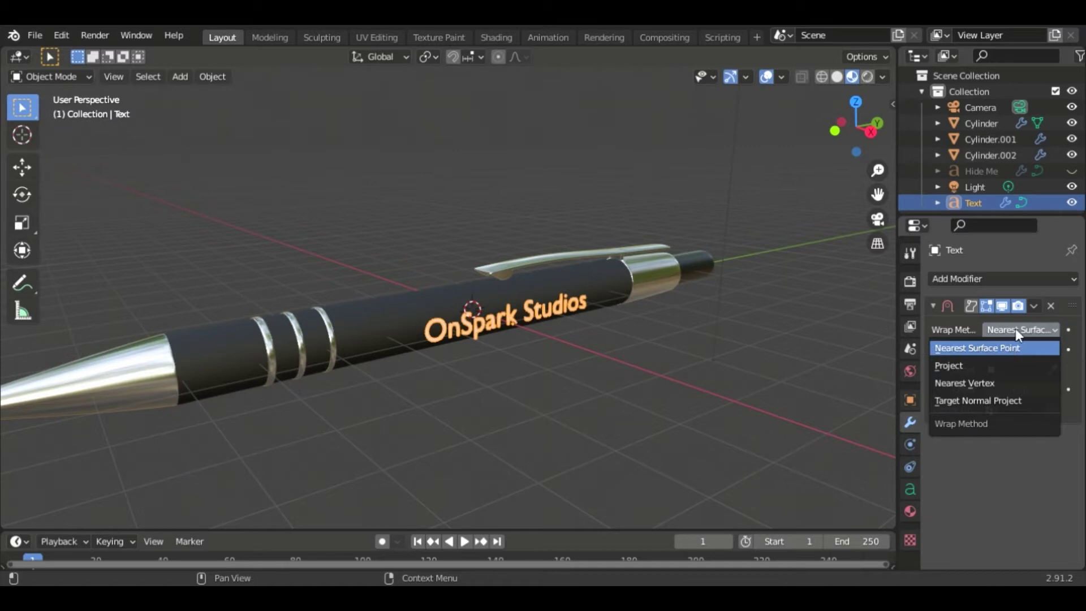
pyautogui.click(1017, 334)
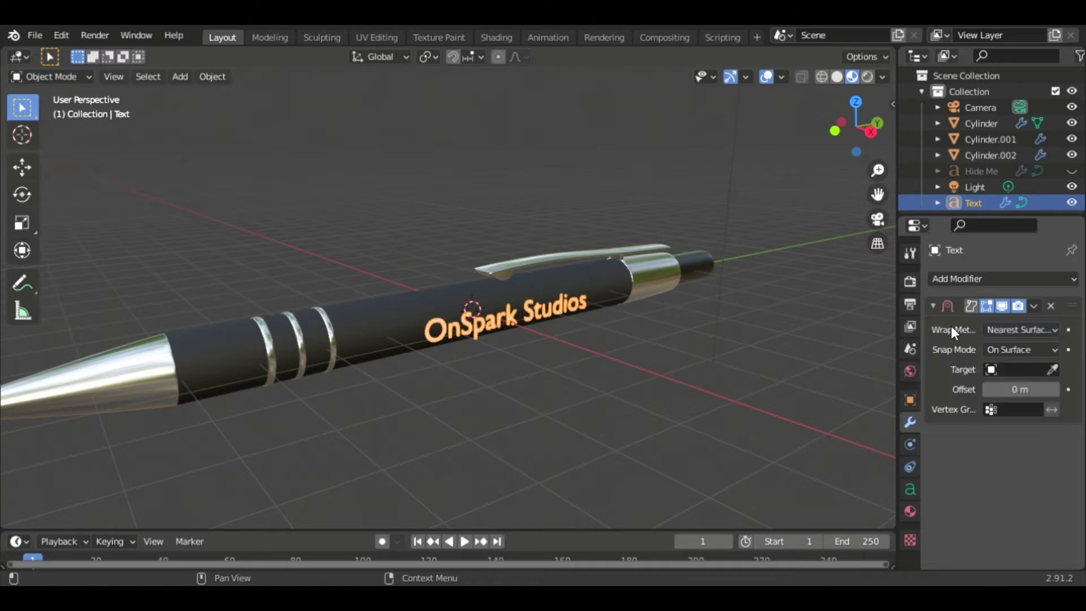
pyautogui.click(1028, 329)
pyautogui.click(989, 400)
# Set Snap Mode to Outside Surface and pick Cylinder.001 as the target.
pyautogui.click(1042, 347)
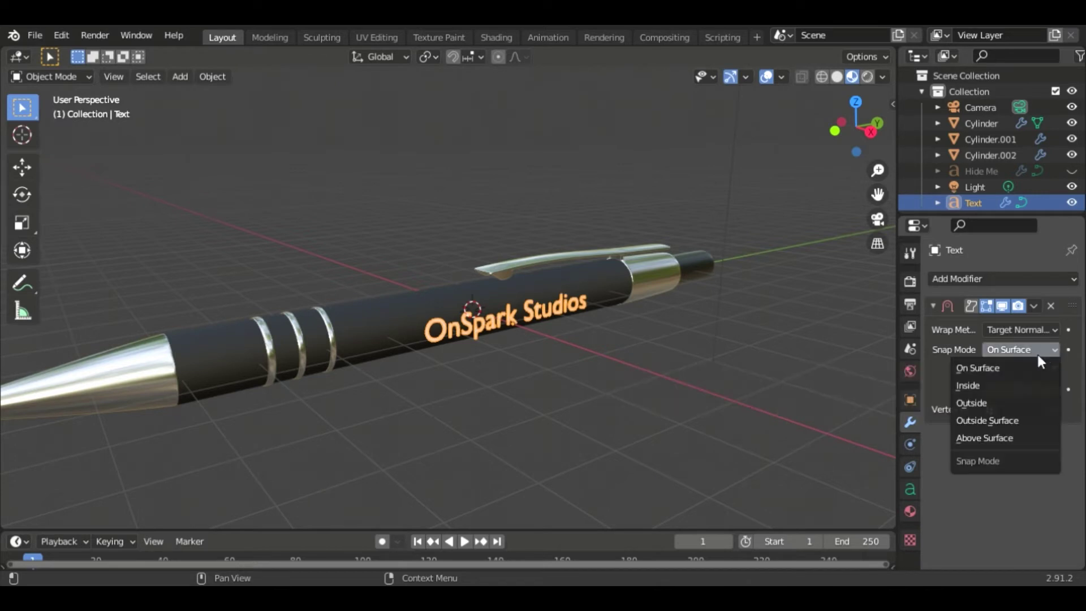
pyautogui.click(1002, 420)
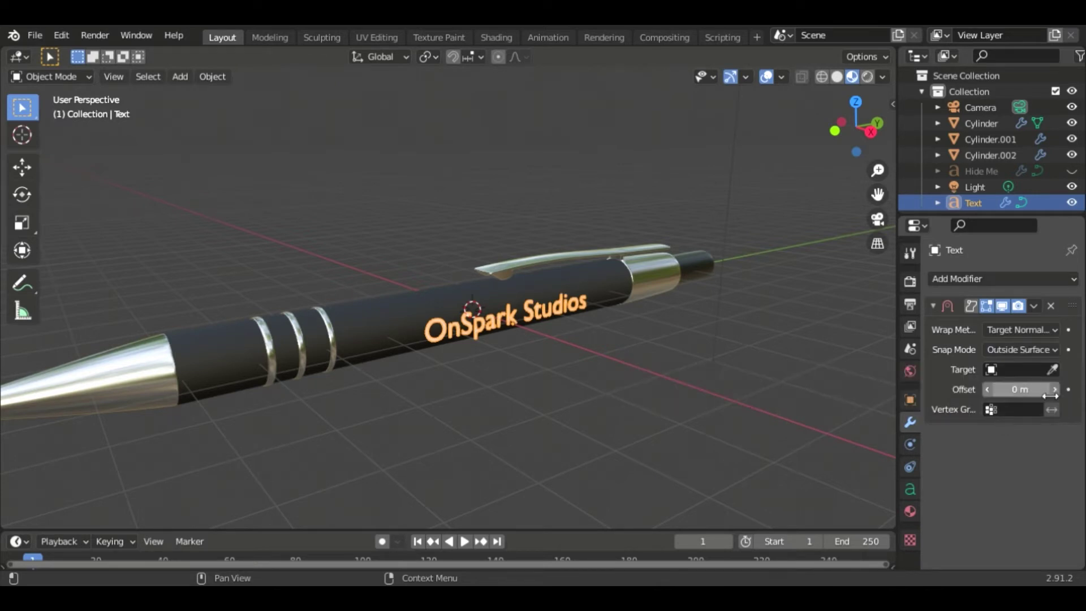
pyautogui.click(1054, 370)
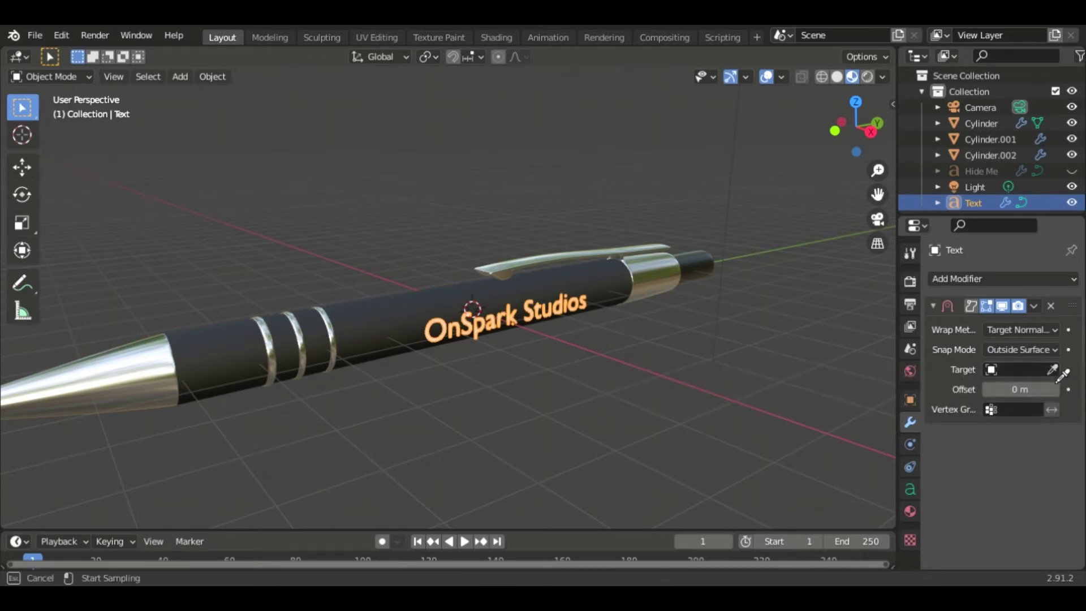
pyautogui.click(389, 334)
# Move the OnSpark Studios lettering further along X and set Shrinkwrap Offset to 0.02 m.
pyautogui.scroll(2, 542, 355)
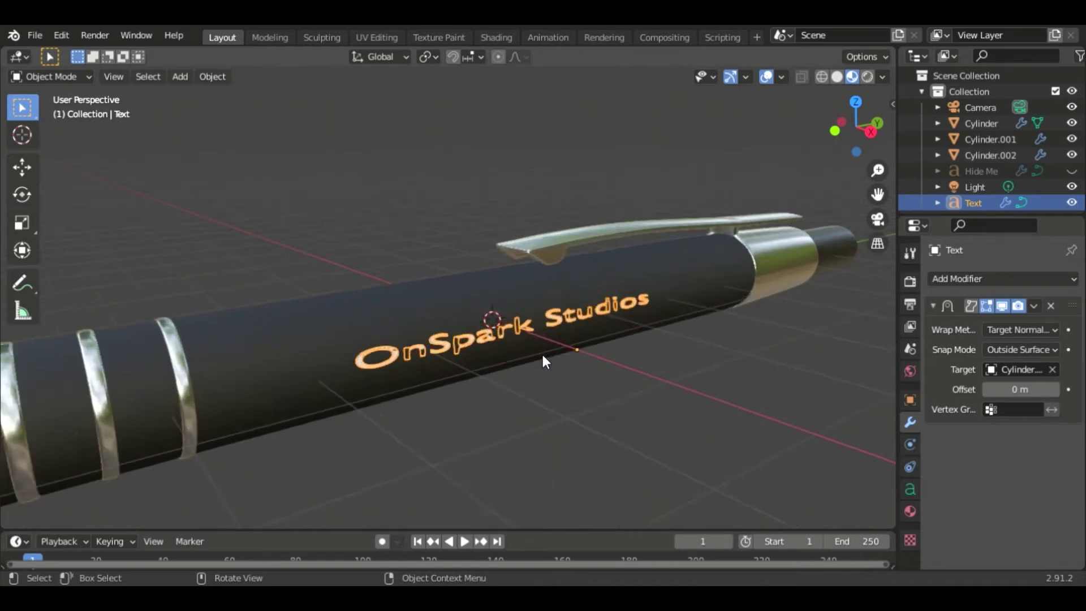
pyautogui.scroll(1, 542, 355)
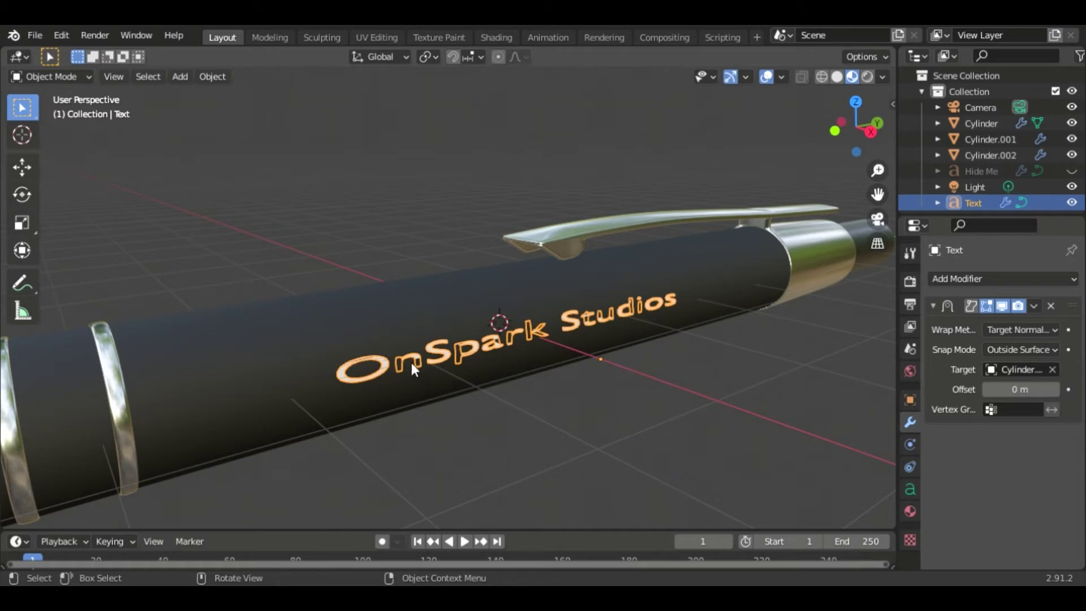
pyautogui.moveTo(633, 376)
pyautogui.mouseDown(button='middle')
pyautogui.moveTo(643, 395)
pyautogui.moveTo(702, 378)
pyautogui.moveTo(650, 368)
pyautogui.mouseUp(button='middle')
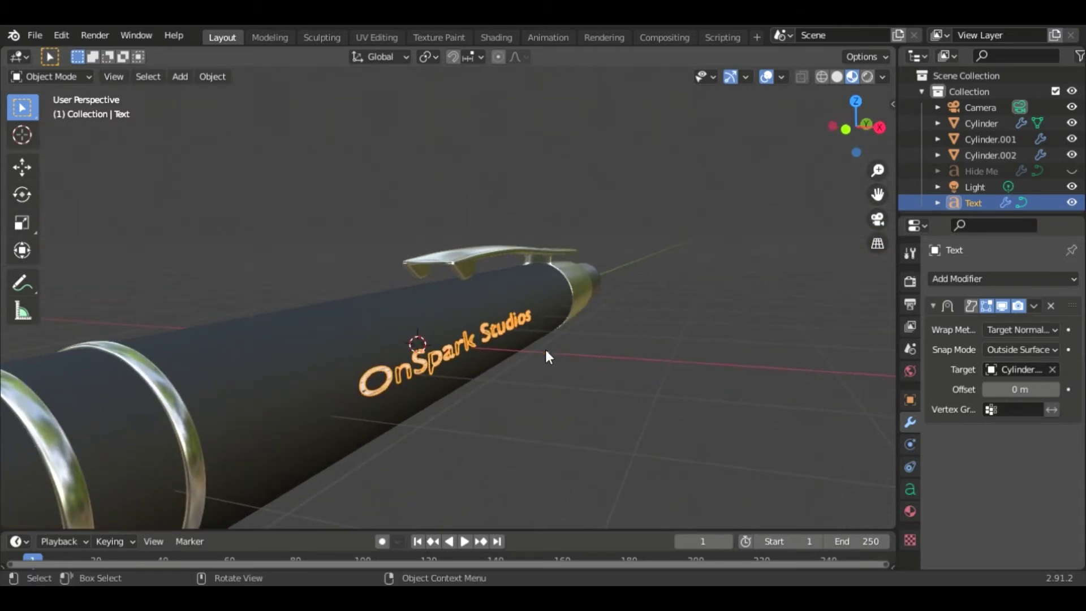
pyautogui.scroll(2, 586, 365)
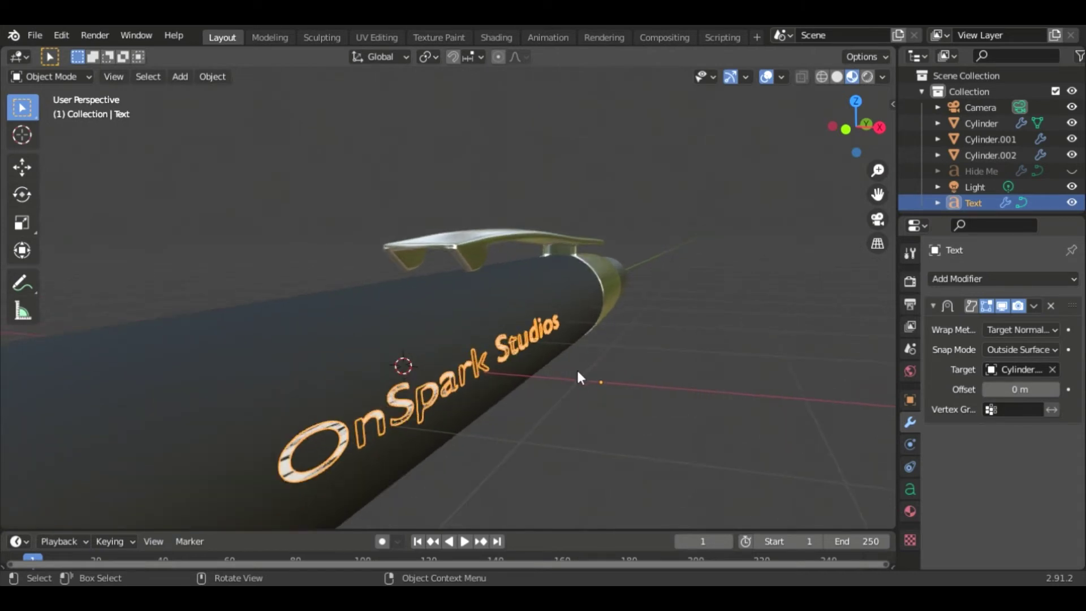
pyautogui.moveTo(587, 363); pyautogui.dragTo(614, 398)
pyautogui.scroll(-2, 647, 396)
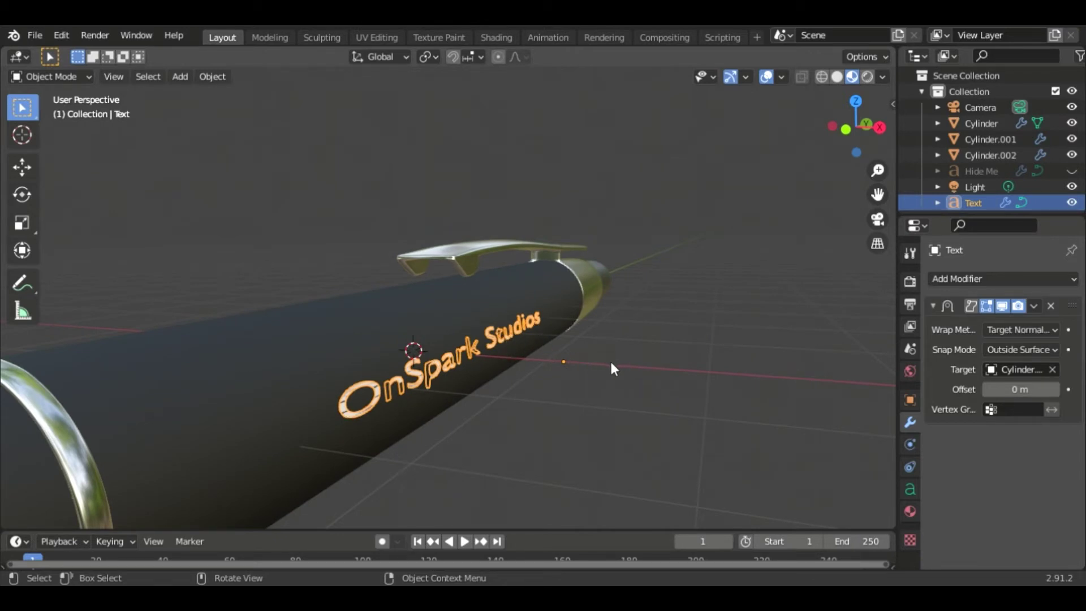
pyautogui.press('g')
pyautogui.press('x')
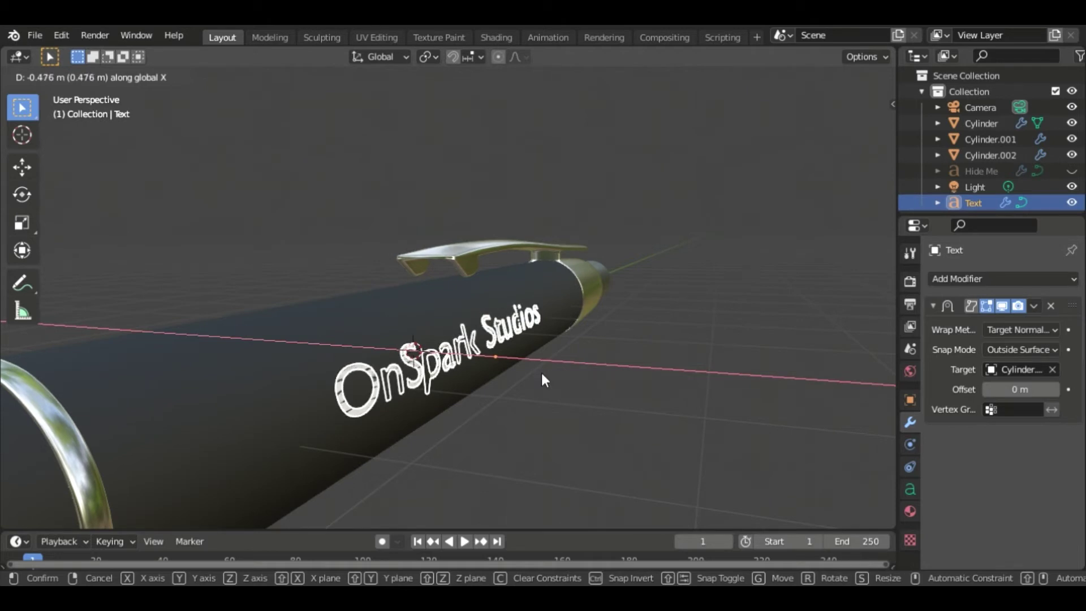
pyautogui.click(541, 374)
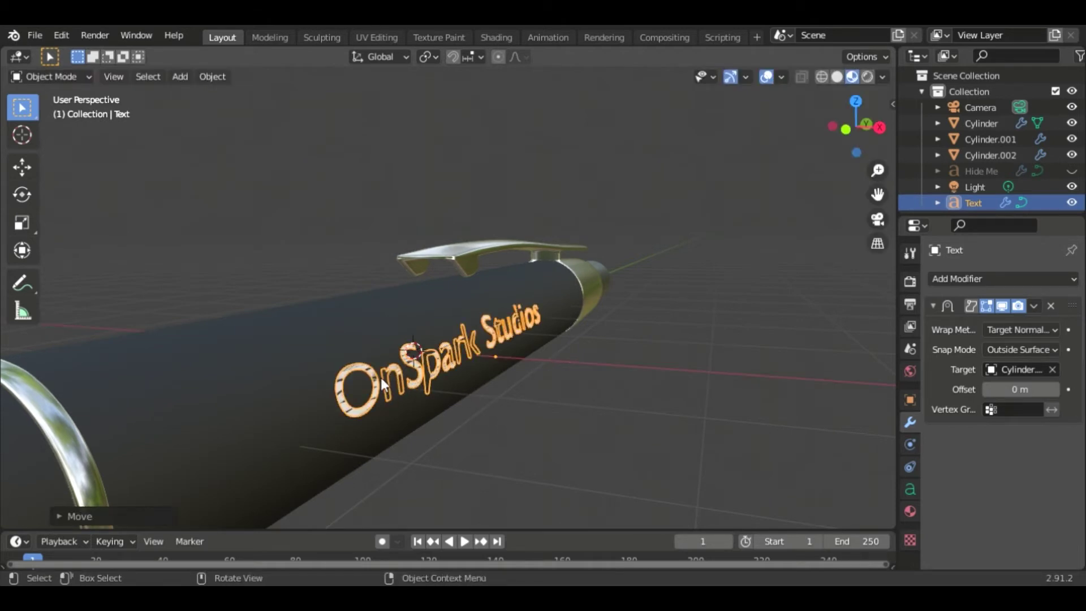
pyautogui.click(1056, 389)
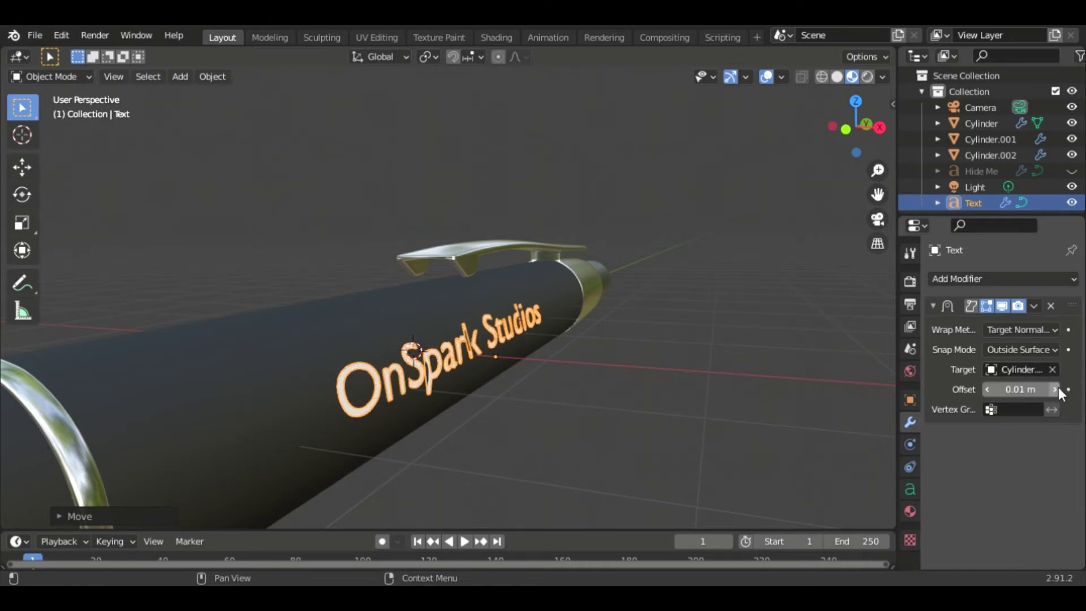
pyautogui.click(1057, 389)
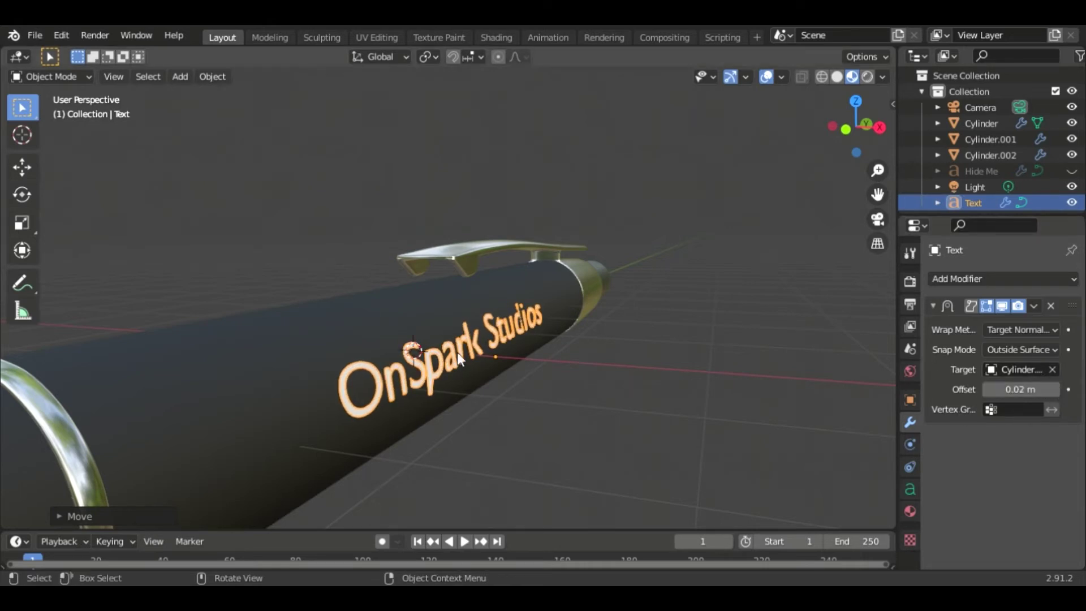
pyautogui.click(742, 392)
pyautogui.moveTo(728, 400); pyautogui.dragTo(631, 377, button='middle')
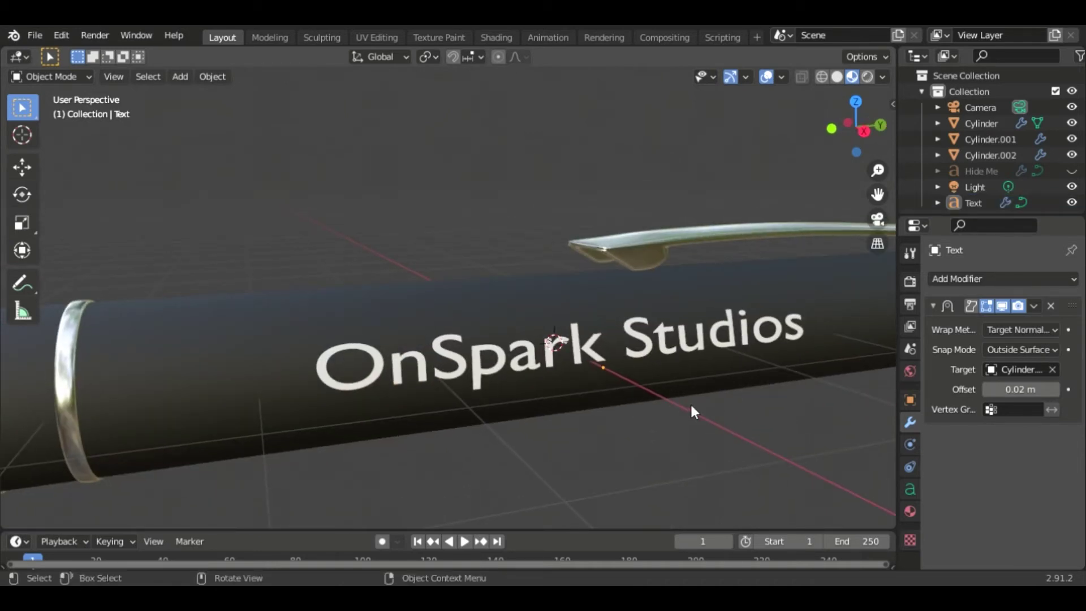
pyautogui.scroll(-3, 687, 393)
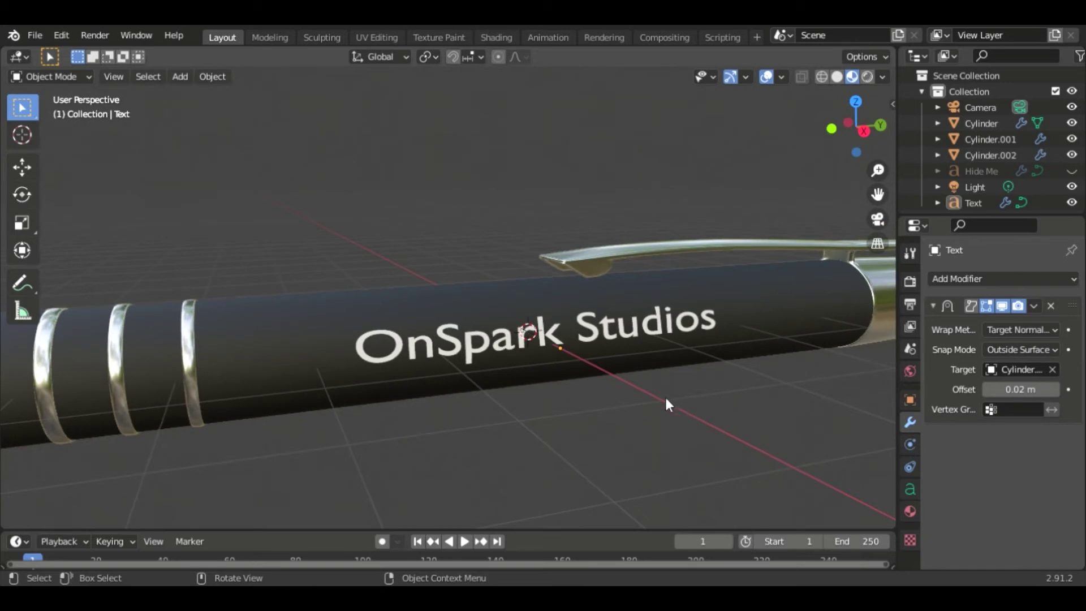
pyautogui.moveTo(663, 393); pyautogui.dragTo(474, 352, button='middle')
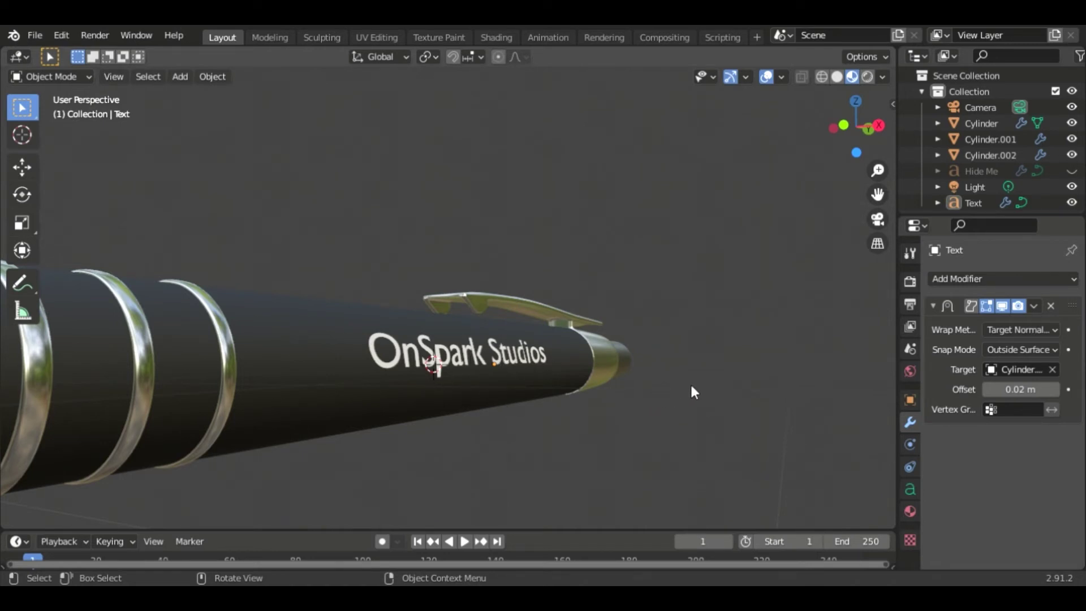
pyautogui.moveTo(692, 387)
pyautogui.mouseDown(button='middle')
pyautogui.moveTo(657, 412)
pyautogui.moveTo(705, 397)
pyautogui.mouseUp(button='middle')
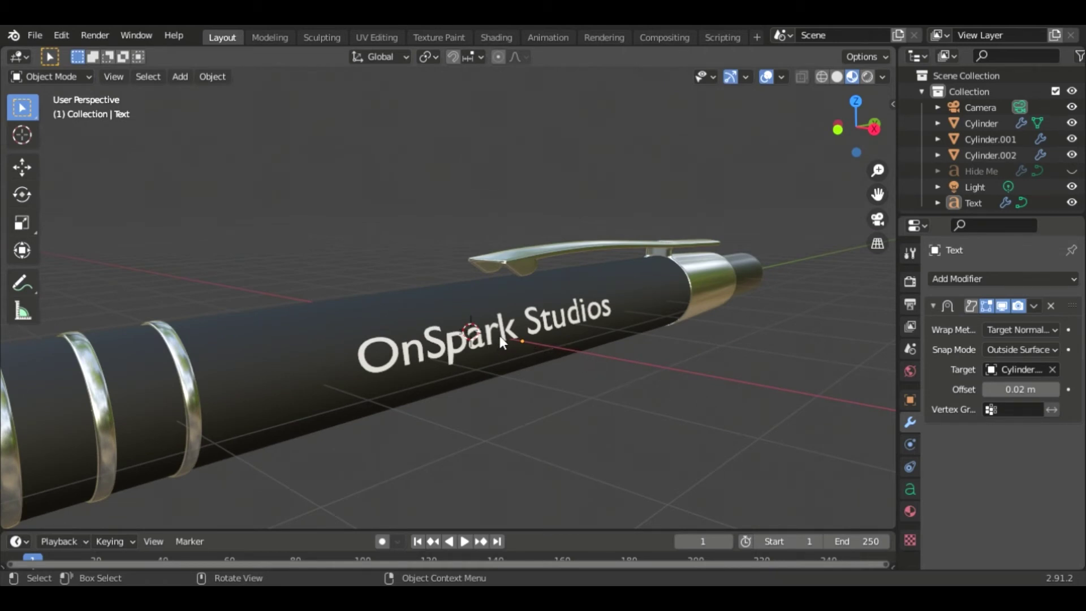
pyautogui.click(541, 328)
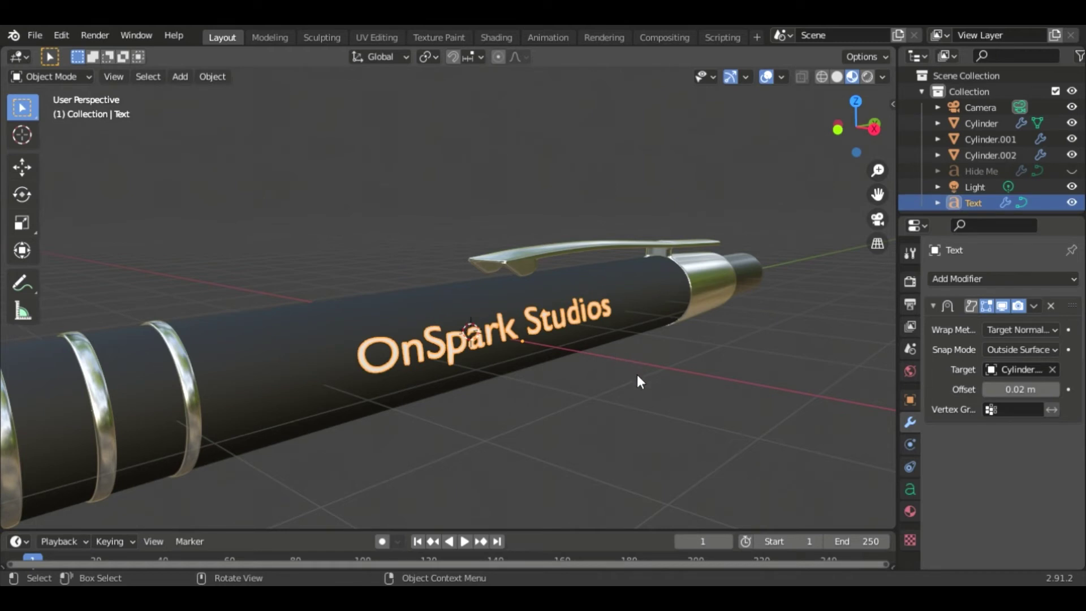
pyautogui.click(660, 388)
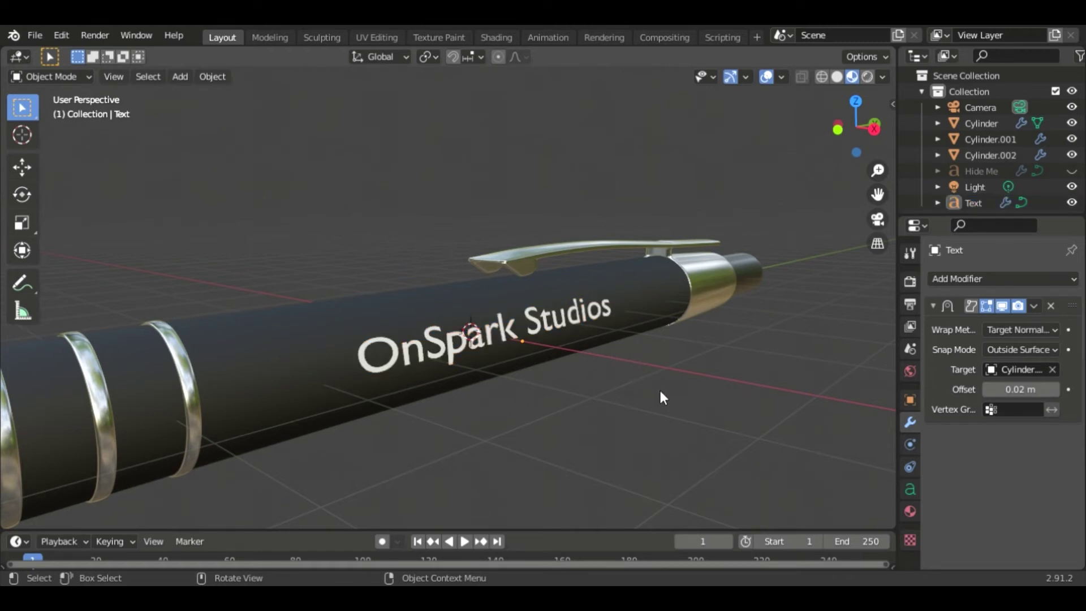
# Add a second Text object rotated 90° on X and 90° on Z.
pyautogui.hotkey('shift', 'a')
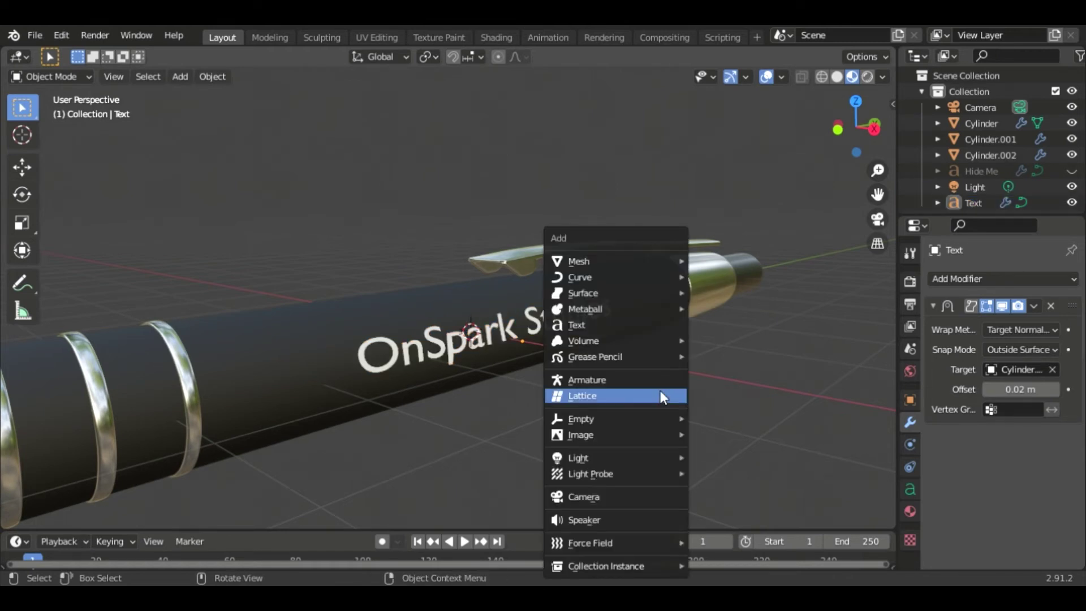
pyautogui.press('Escape')
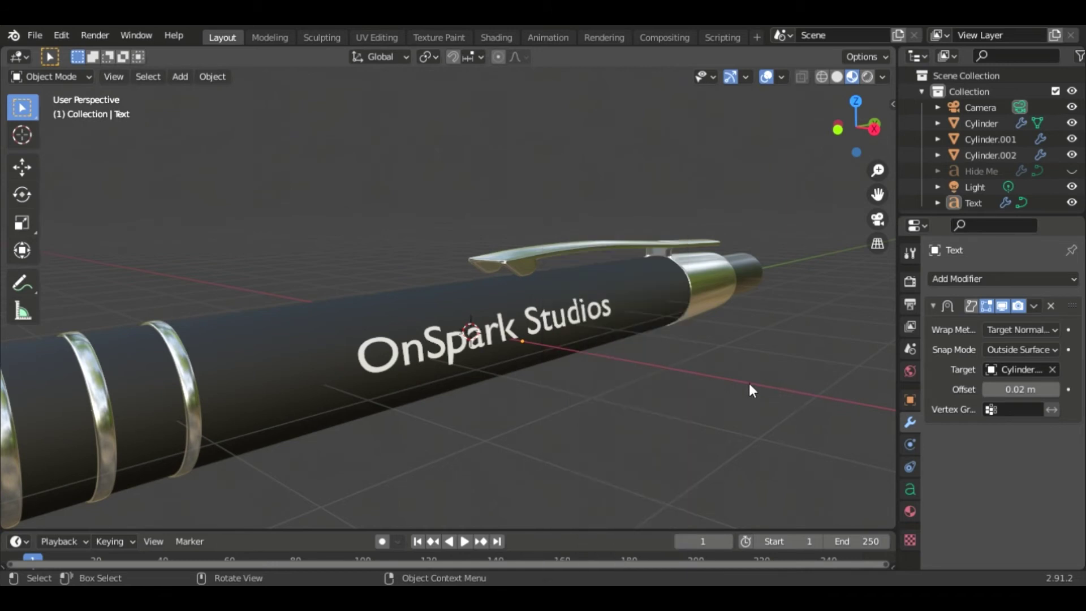
pyautogui.hotkey('shift', 'a')
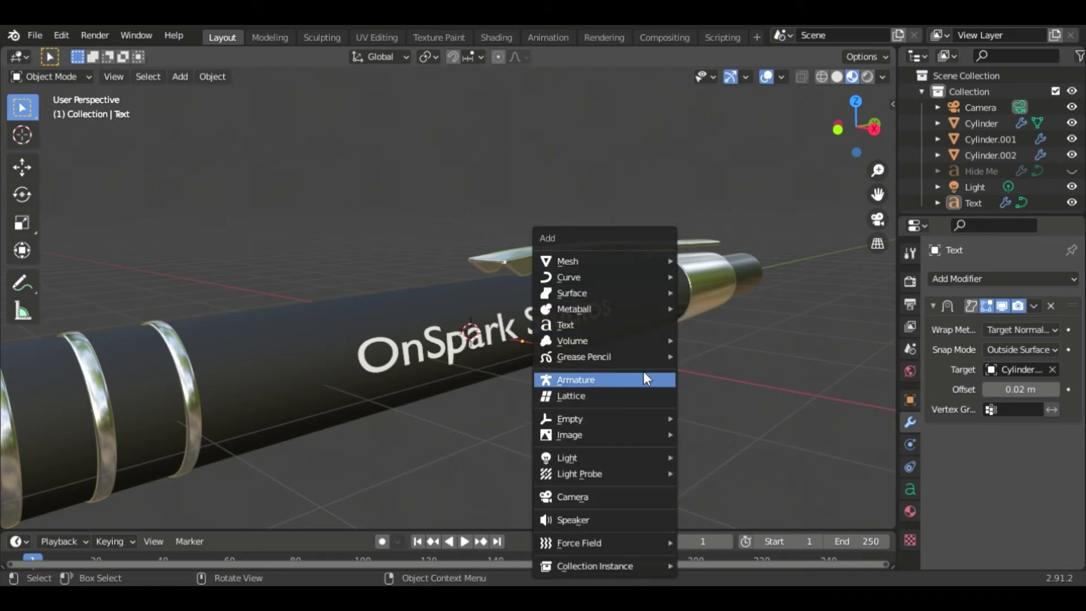
pyautogui.click(635, 329)
pyautogui.click(138, 516)
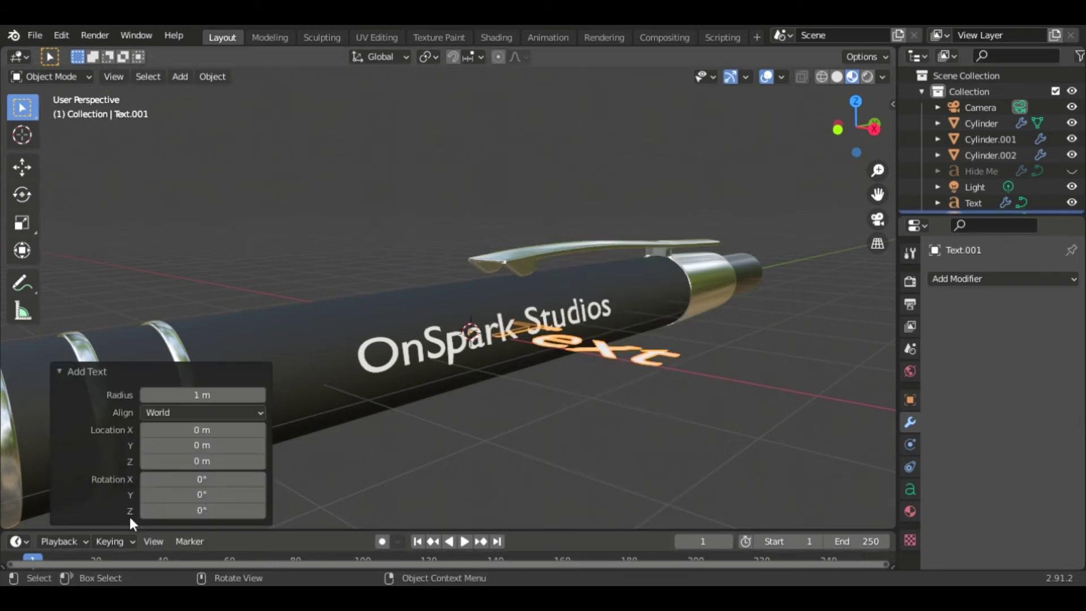
pyautogui.click(220, 481)
pyautogui.write('90')
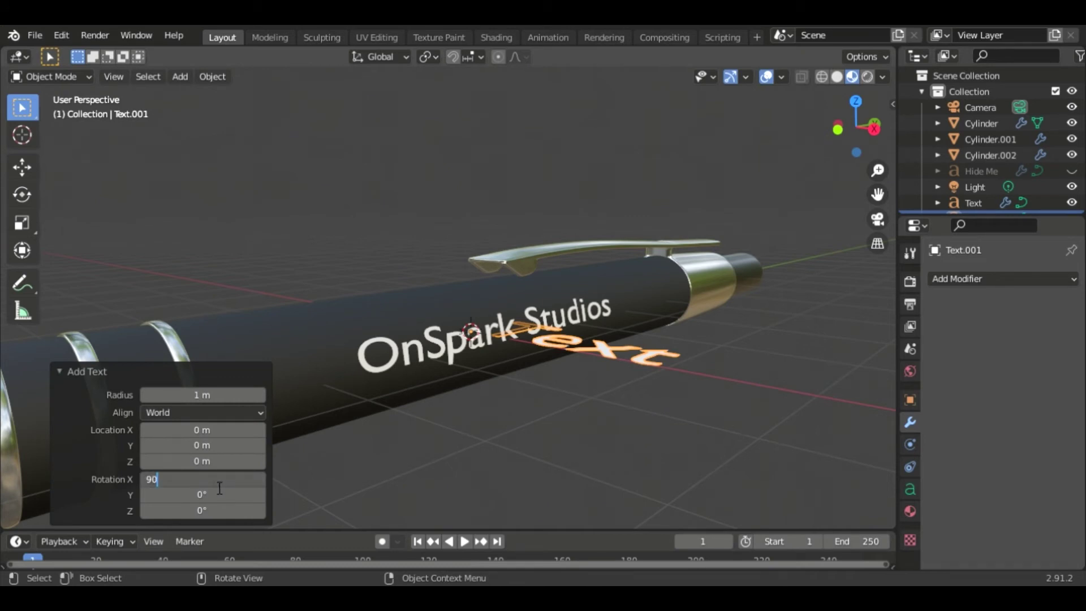
pyautogui.click(217, 512)
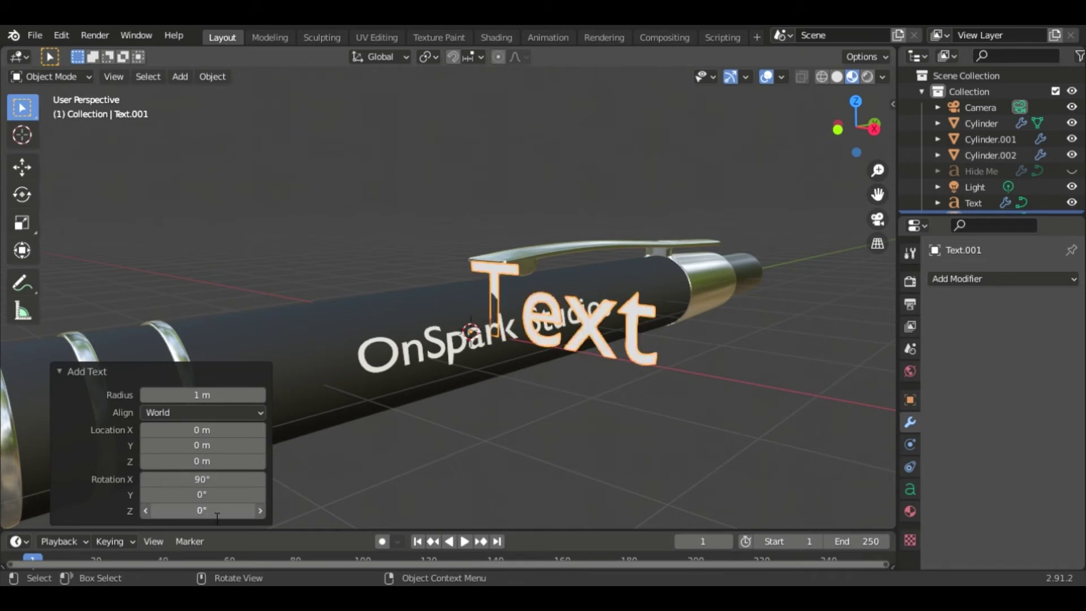
pyautogui.write('90')
pyautogui.press('Return')
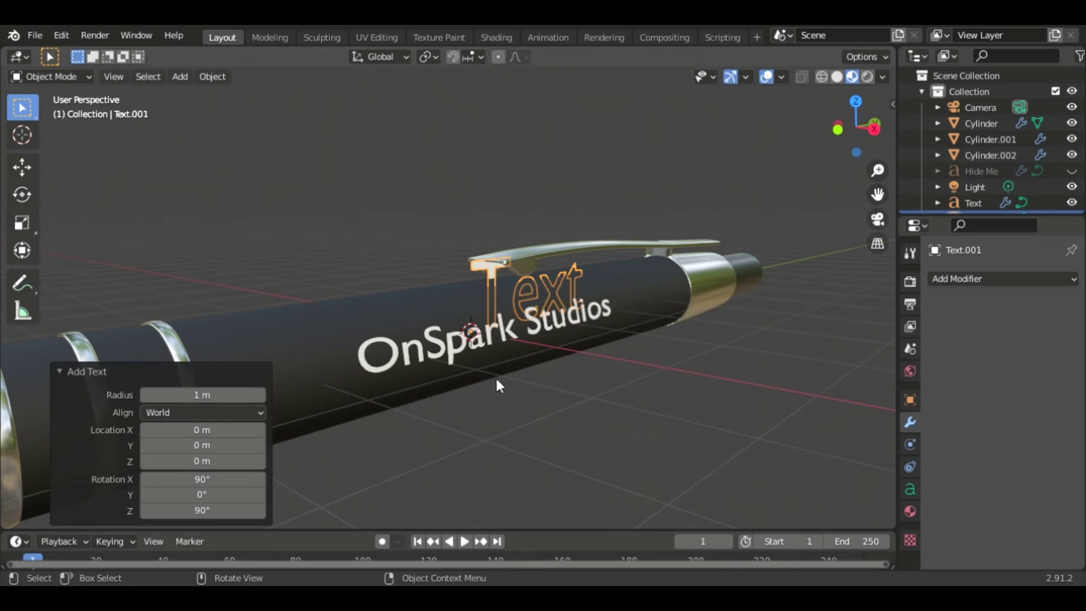
# Slide Text.001 about 1.03 m along X toward the pen's tip.
pyautogui.press('g')
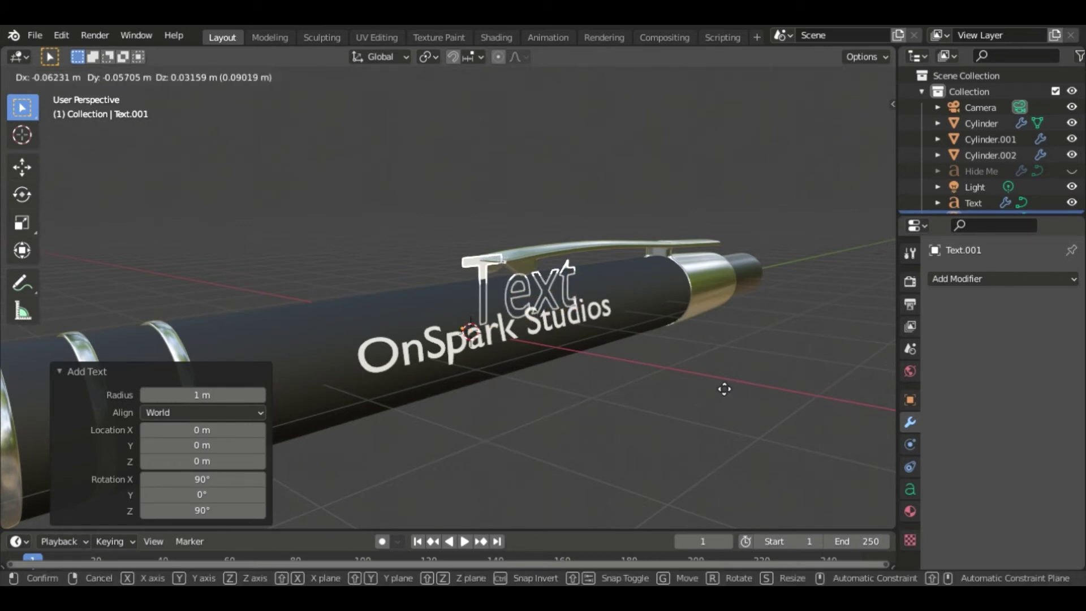
pyautogui.press('z')
pyautogui.press('Escape')
pyautogui.press('g')
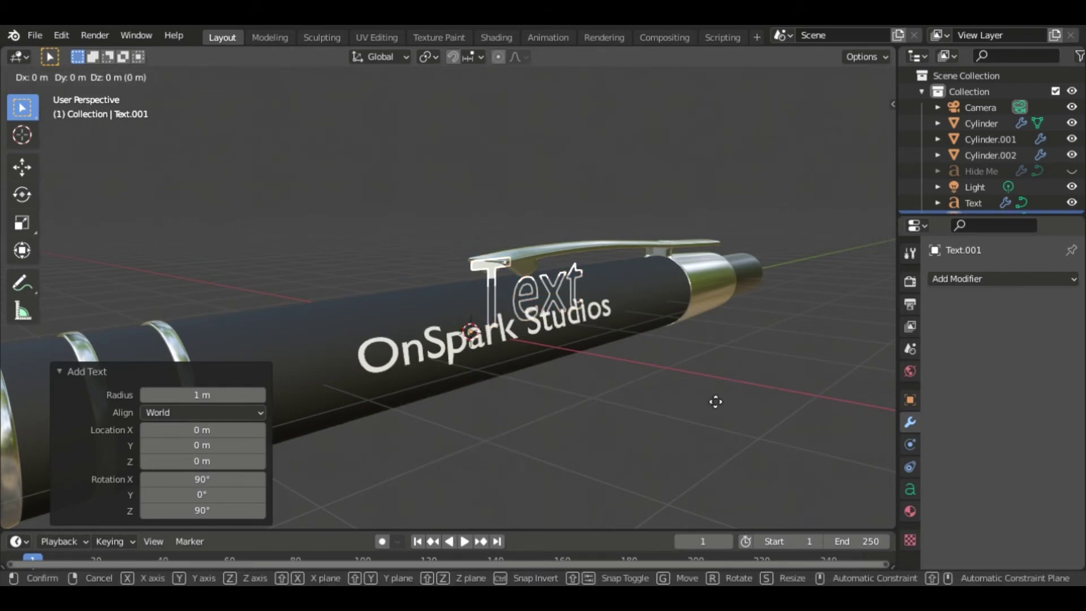
pyautogui.press('x')
pyautogui.click(800, 424)
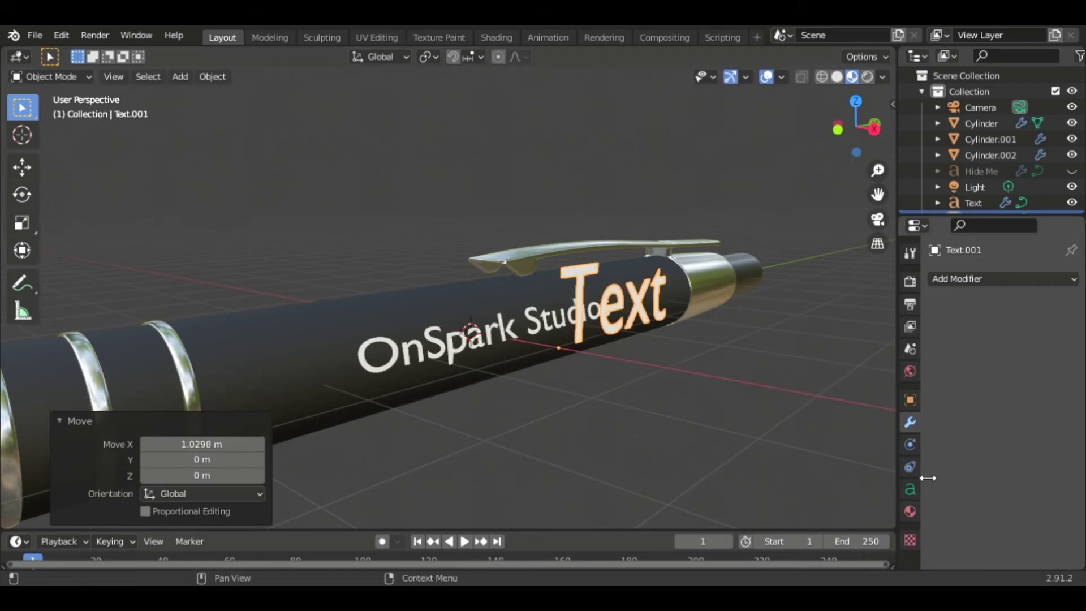
# Centre-align the second text horizontally.
pyautogui.click(910, 488)
pyautogui.click(1014, 532)
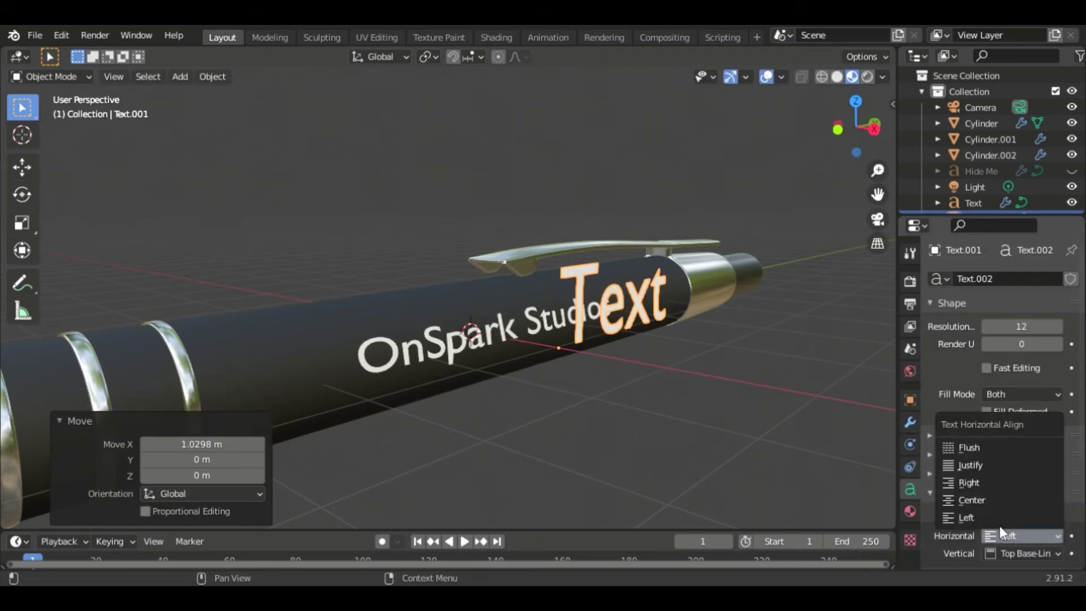
pyautogui.click(974, 503)
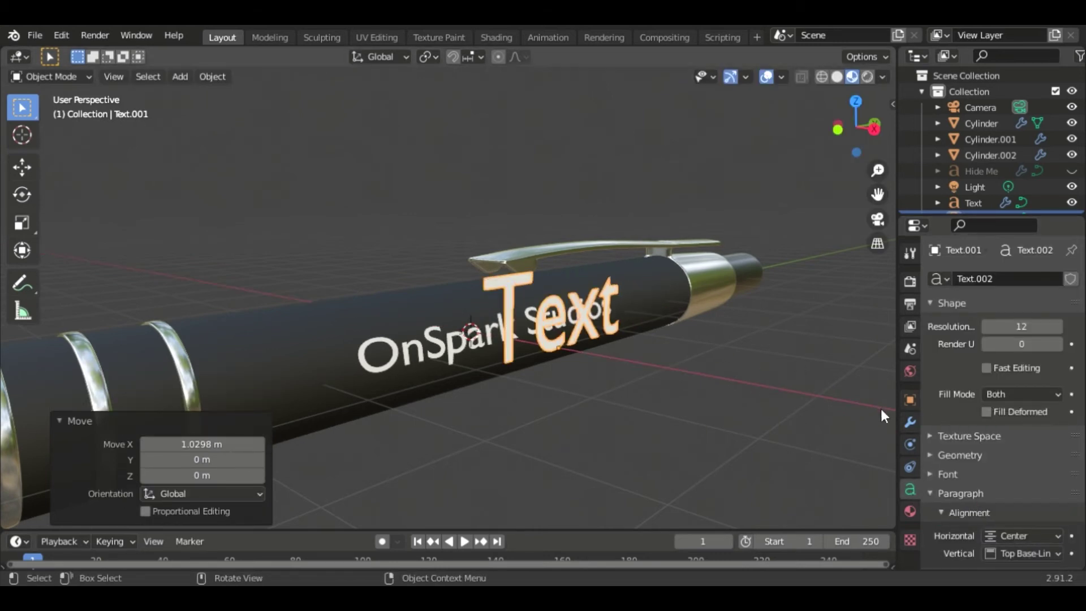
# Expand the Font panel of the second text.
pyautogui.scroll(-3, 970, 364)
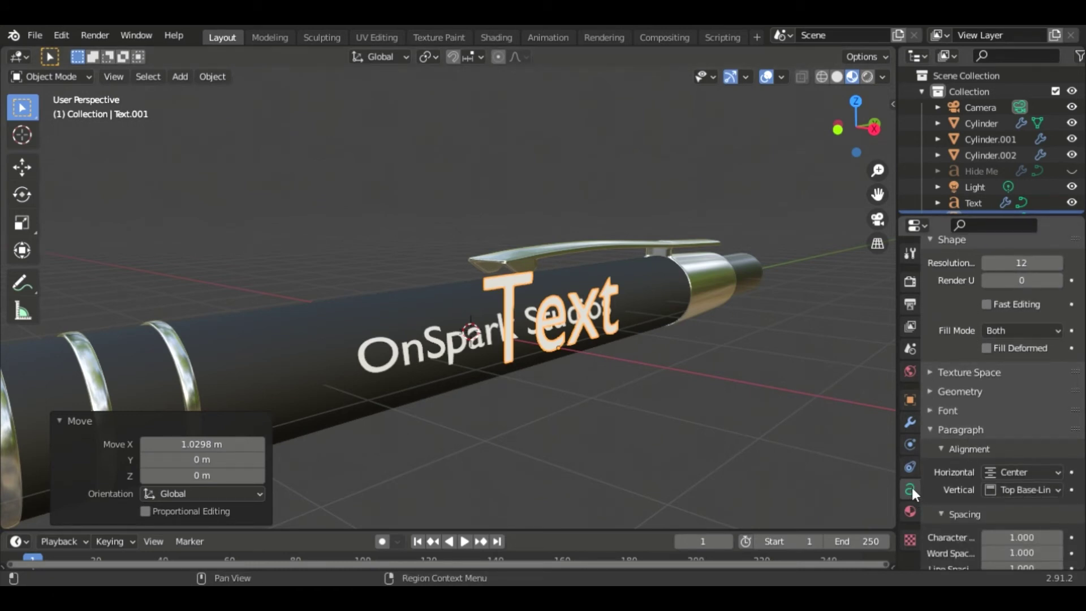
pyautogui.scroll(-4, 983, 381)
pyautogui.scroll(5, 983, 381)
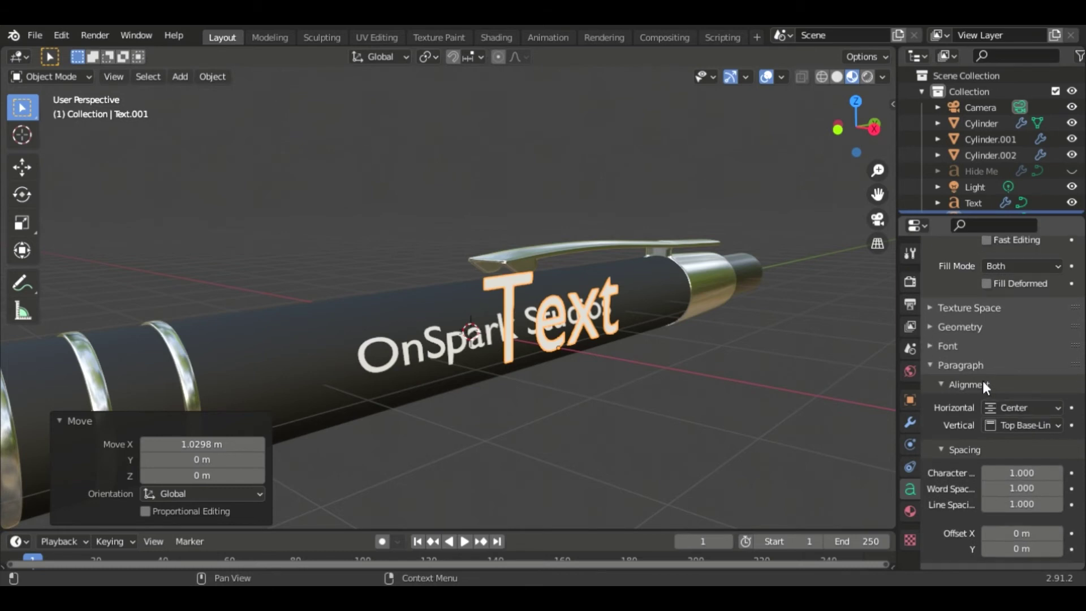
pyautogui.click(932, 439)
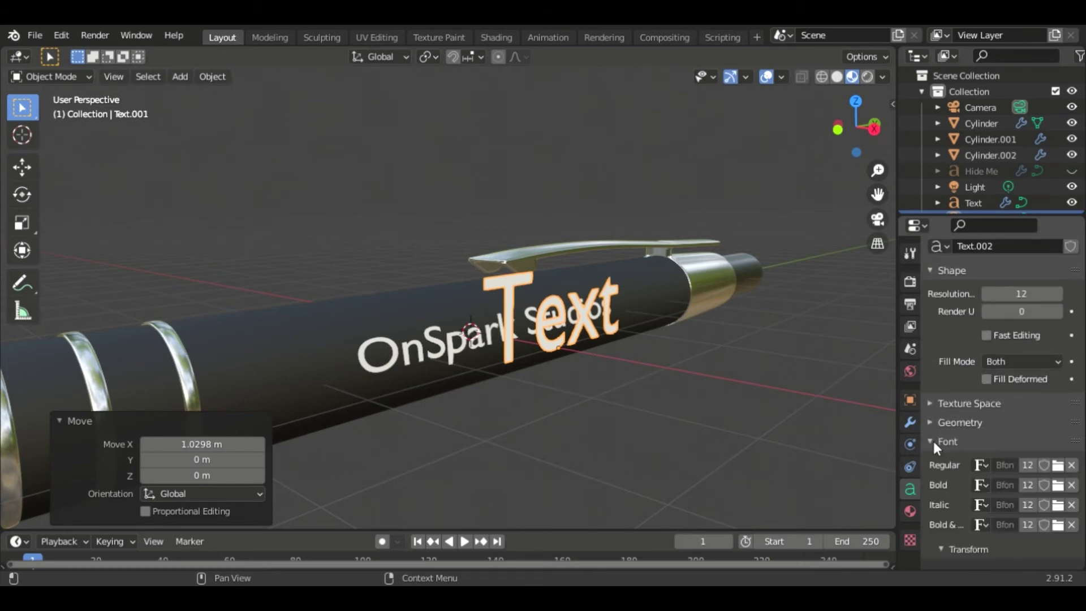
pyautogui.scroll(-3, 1009, 407)
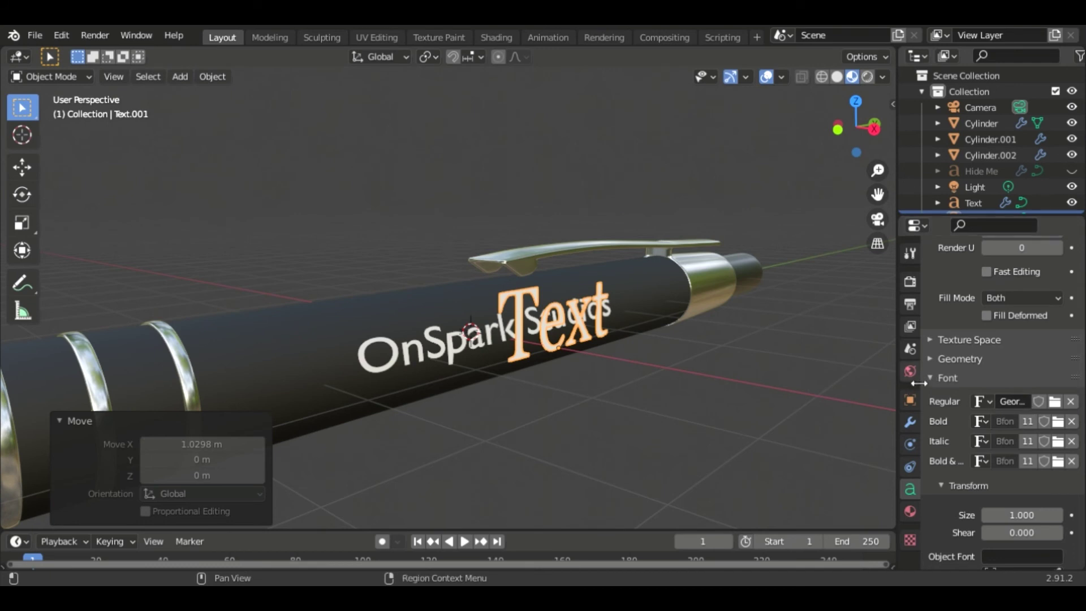
# Adjust the Properties editor border to widen the 3D view slightly.
pyautogui.moveTo(920, 380); pyautogui.dragTo(877, 388)
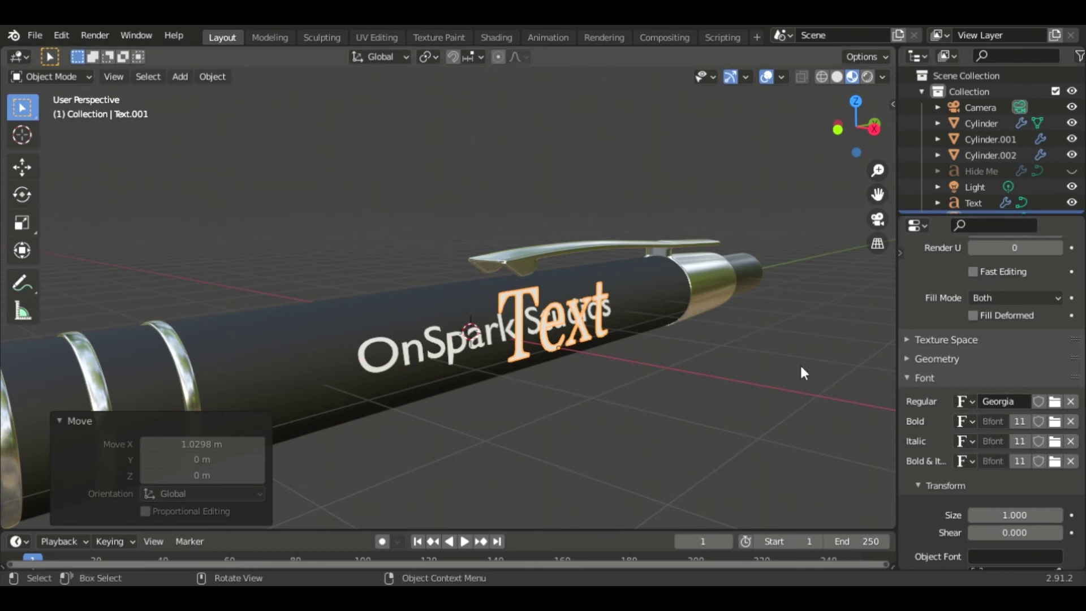
pyautogui.moveTo(899, 379)
pyautogui.mouseDown()
pyautogui.moveTo(933, 379)
pyautogui.moveTo(911, 379)
pyautogui.mouseUp()
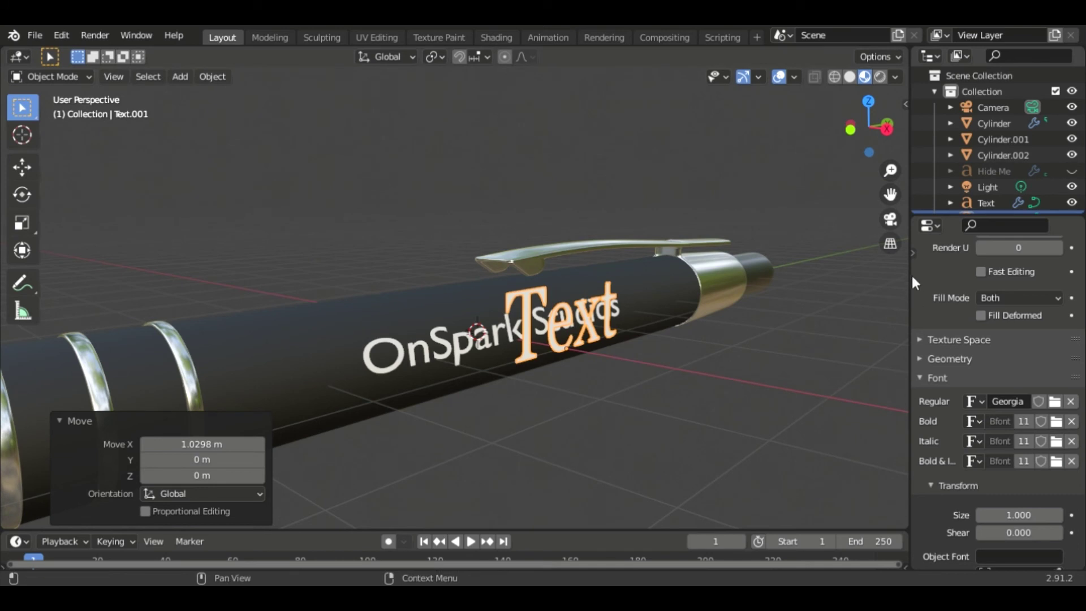
# Add a Shrinkwrap modifier to Text.001.
pyautogui.click(921, 258)
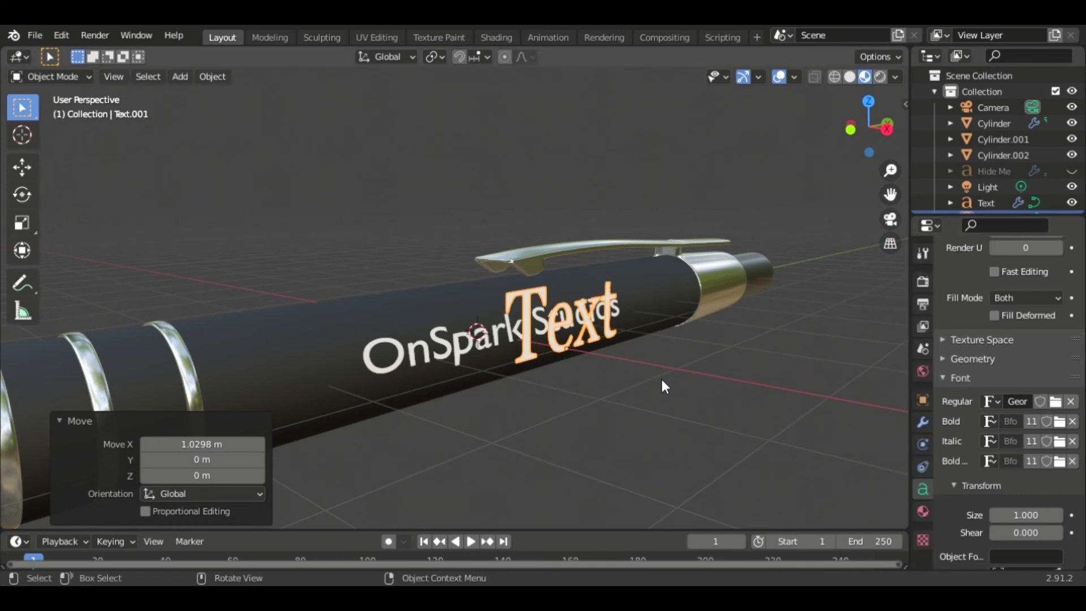
pyautogui.moveTo(665, 388); pyautogui.dragTo(735, 367, button='middle')
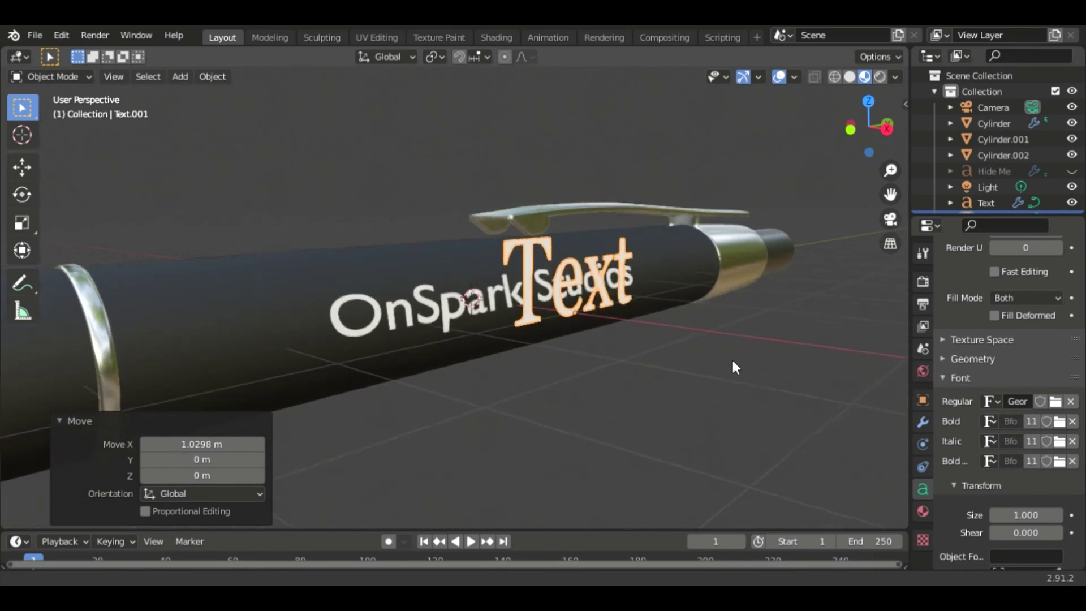
pyautogui.click(923, 422)
pyautogui.click(1001, 277)
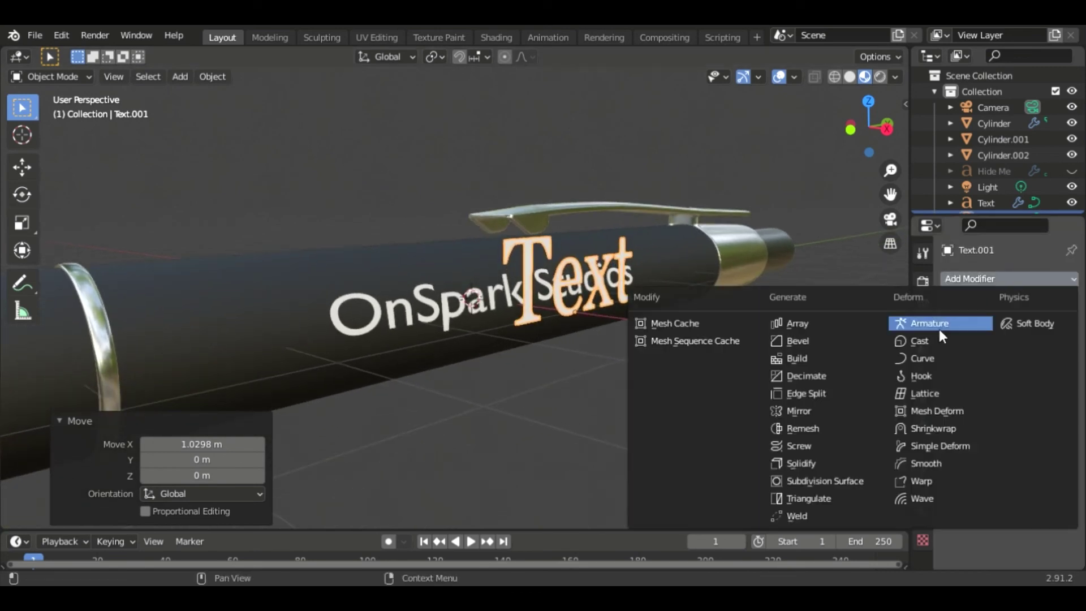
pyautogui.click(935, 430)
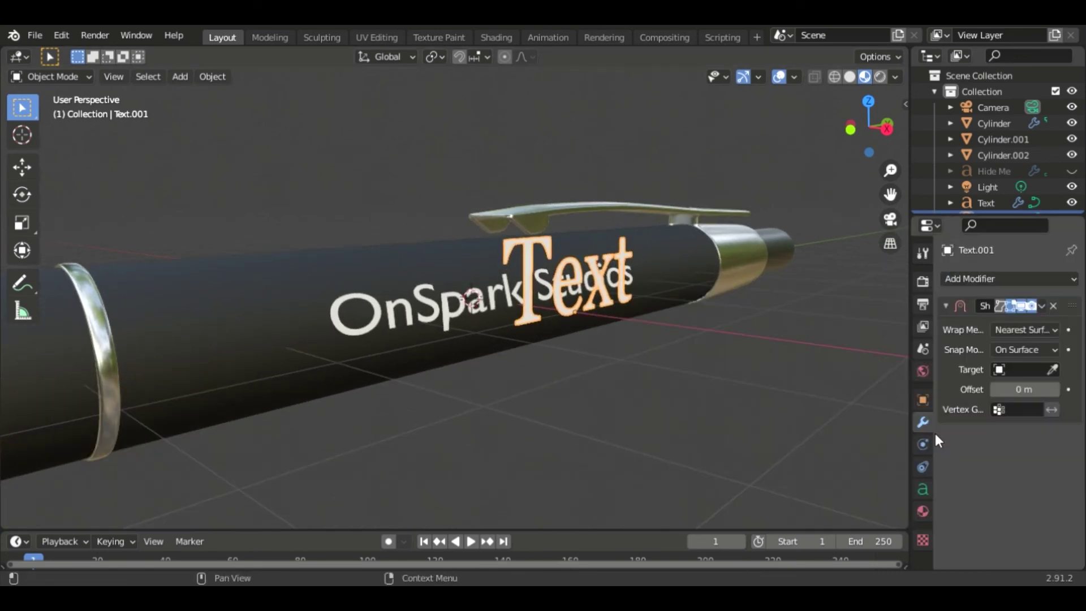
# Set Target Normal Project, Outside Surface snapping, and the pen barrel cylinder as target.
pyautogui.click(1045, 329)
pyautogui.click(978, 401)
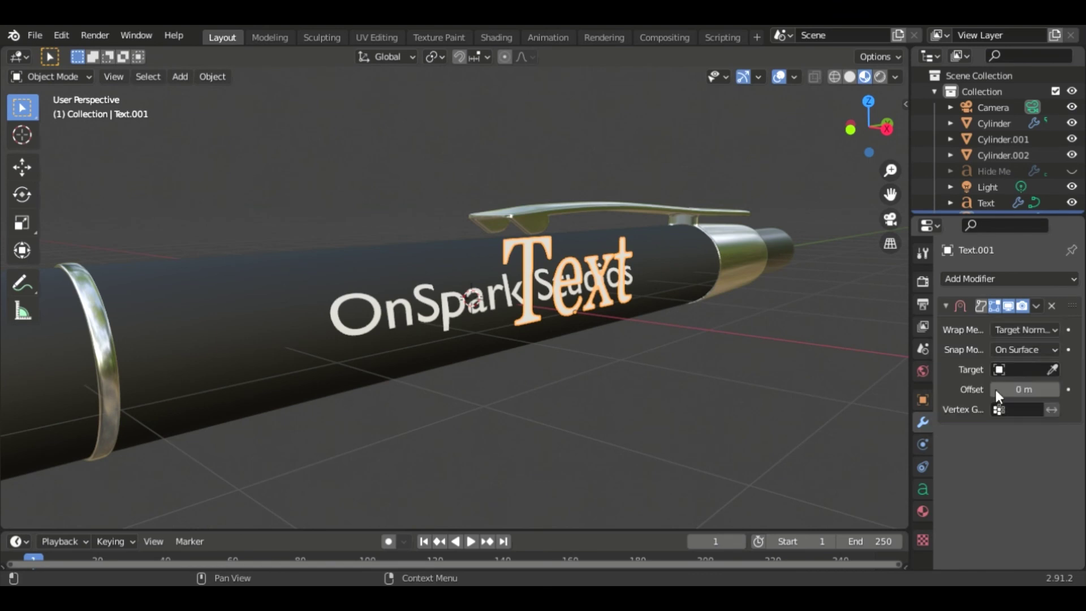
pyautogui.click(1041, 348)
pyautogui.click(1000, 421)
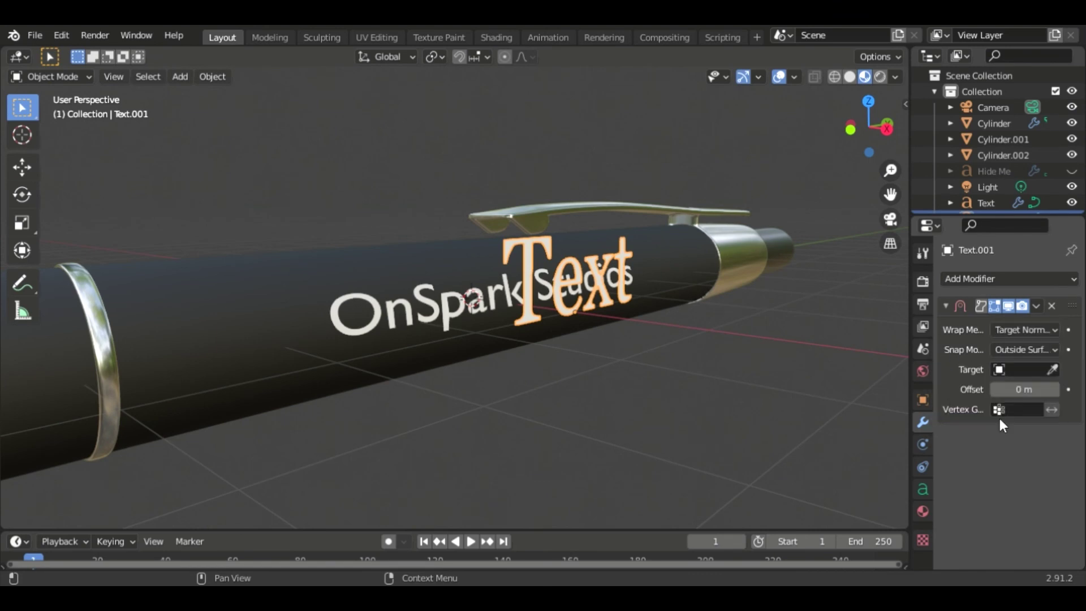
pyautogui.click(1047, 370)
pyautogui.click(282, 347)
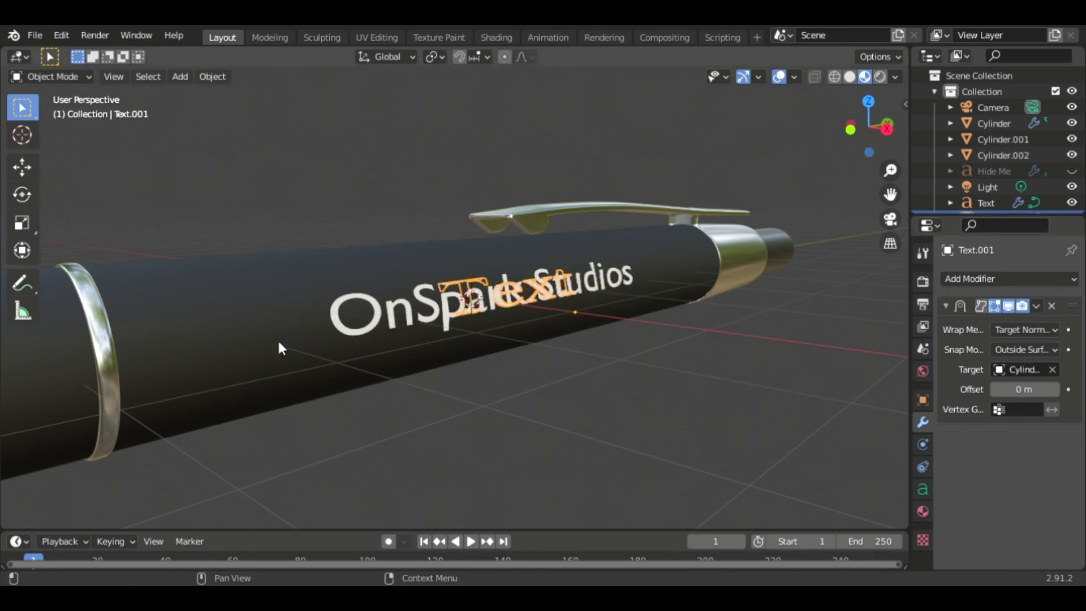
# Move Text.001 0.87 m down on Z to sit beneath OnSpark Studios.
pyautogui.moveTo(710, 385); pyautogui.dragTo(726, 377, button='middle')
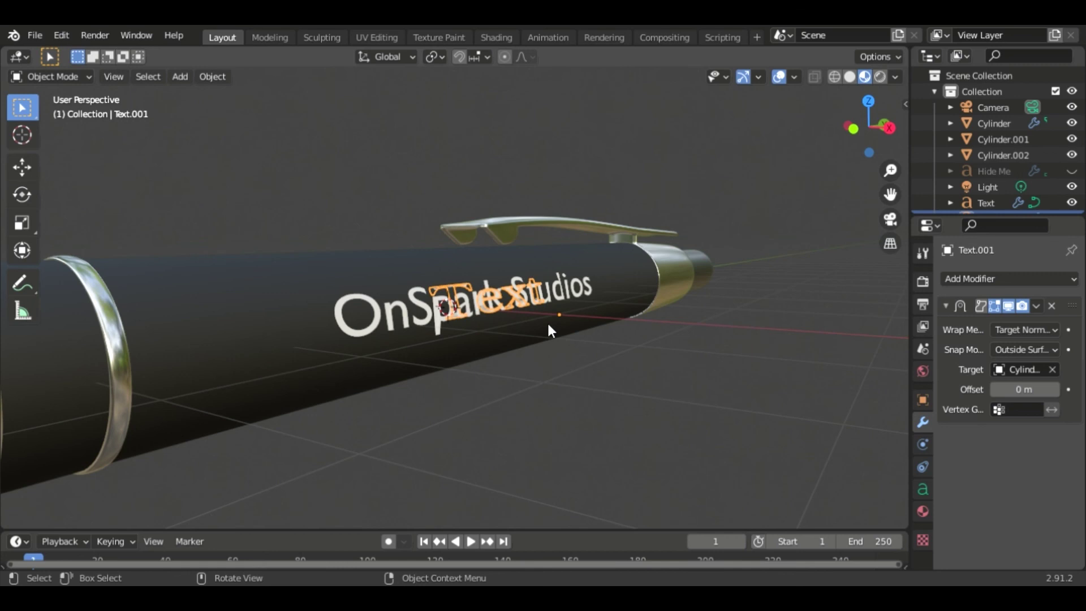
pyautogui.press('g')
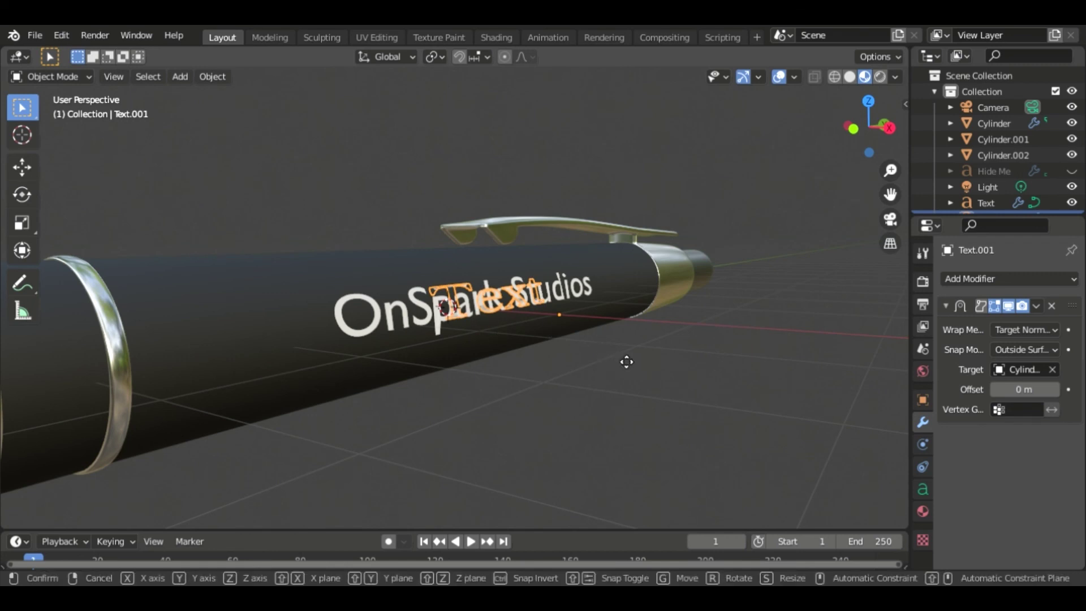
pyautogui.press('z')
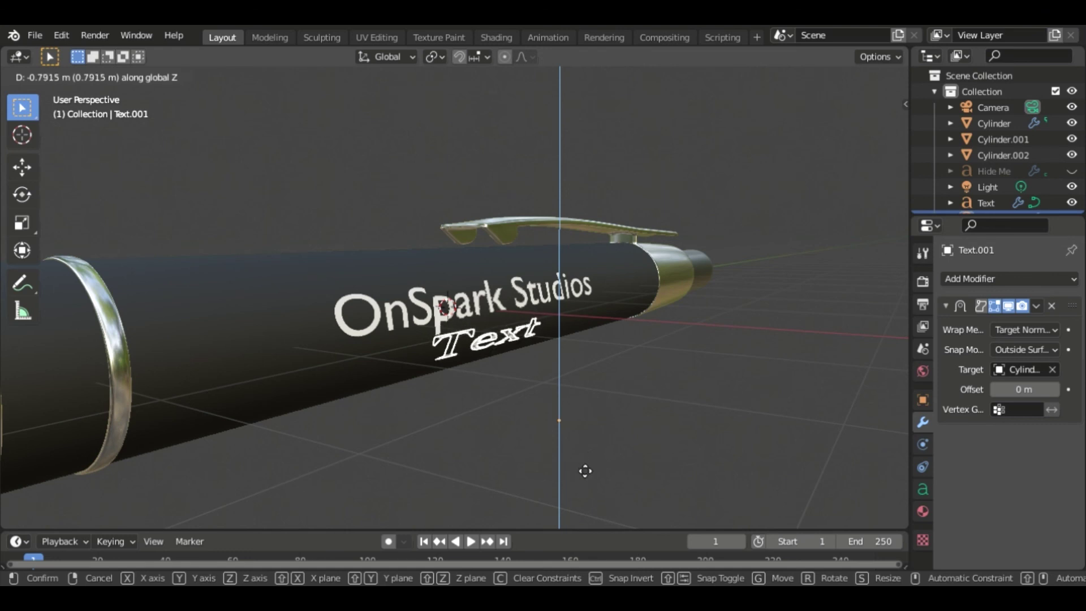
pyautogui.click(601, 458)
pyautogui.moveTo(601, 446); pyautogui.dragTo(670, 350, button='middle')
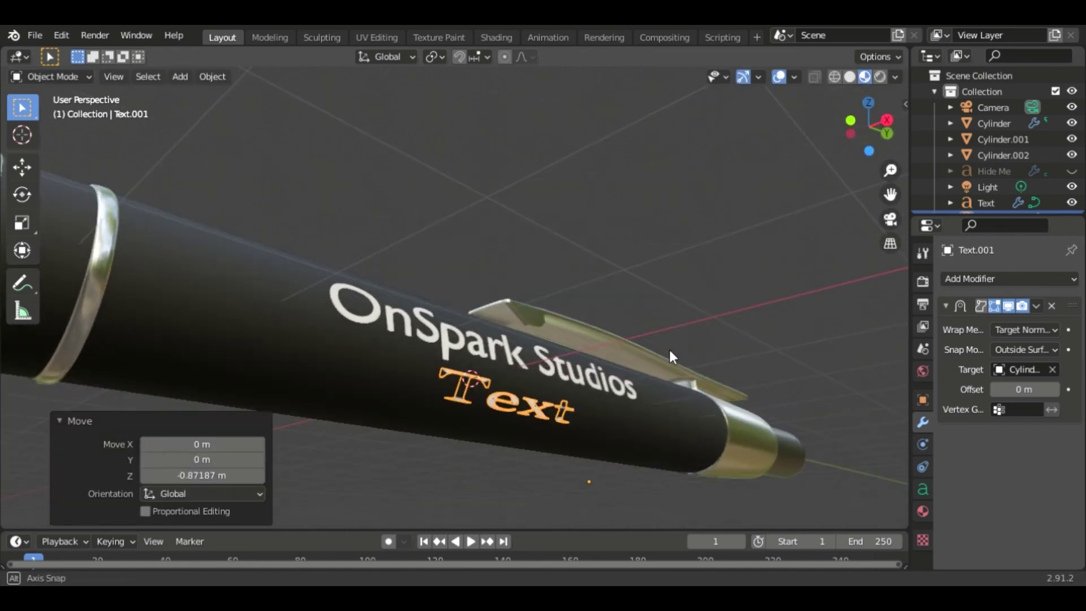
# Set the Shrinkwrap Offset to 0.01 m and deselect to view the result.
pyautogui.moveTo(1053, 388); pyautogui.dragTo(1069, 388)
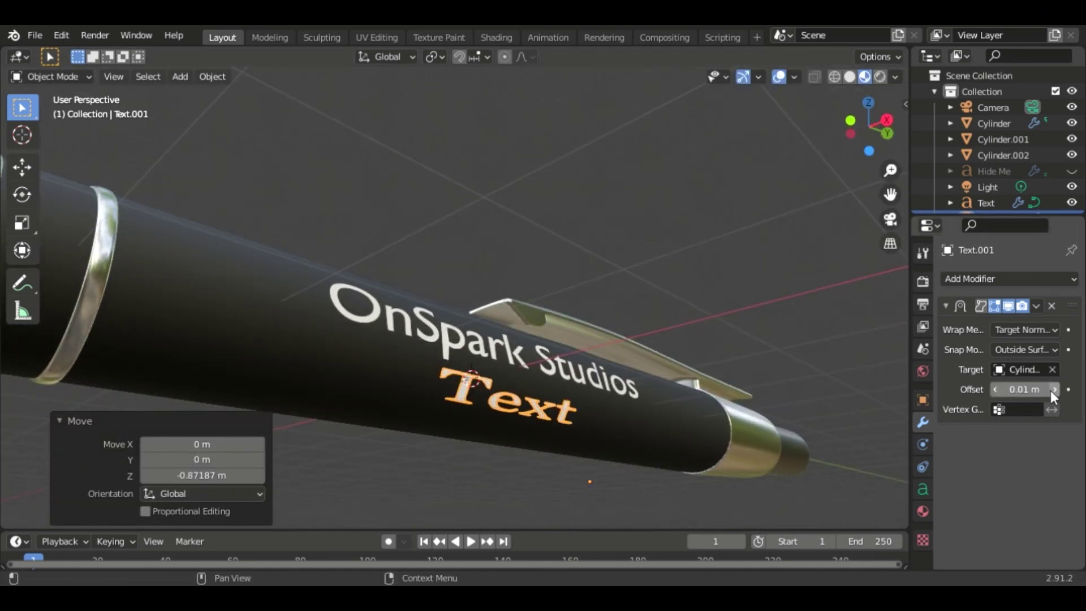
pyautogui.moveTo(663, 300); pyautogui.dragTo(664, 317, button='middle')
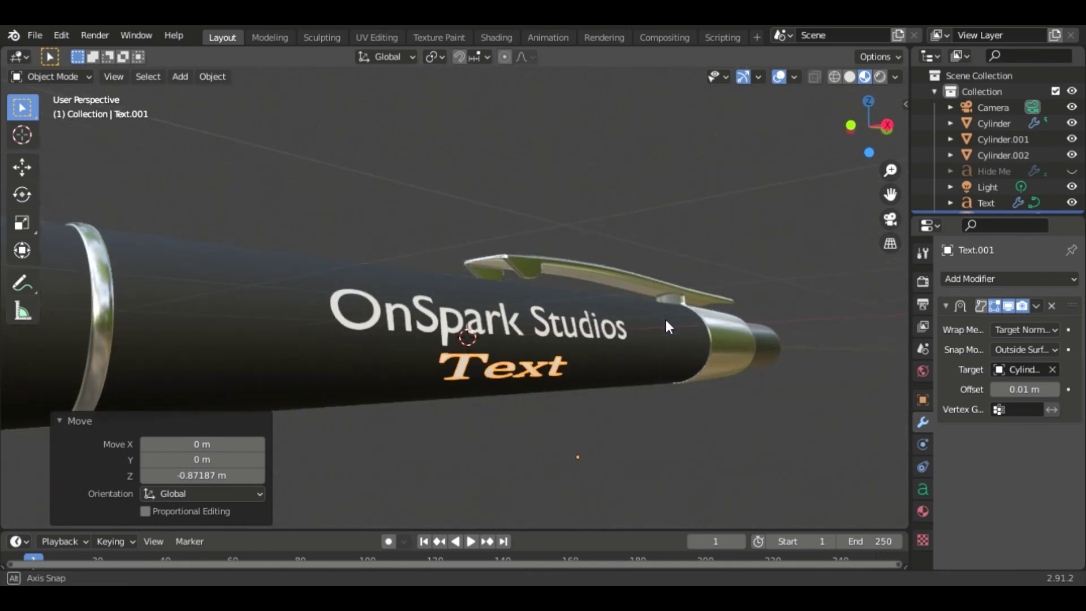
pyautogui.moveTo(632, 453); pyautogui.dragTo(766, 405, button='middle')
pyautogui.click(792, 406)
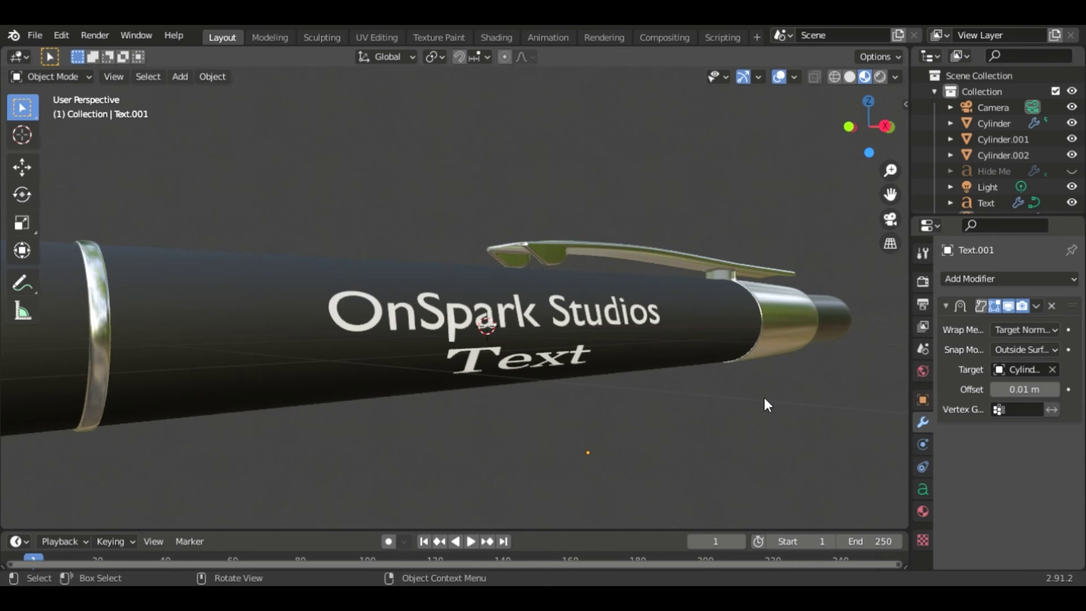